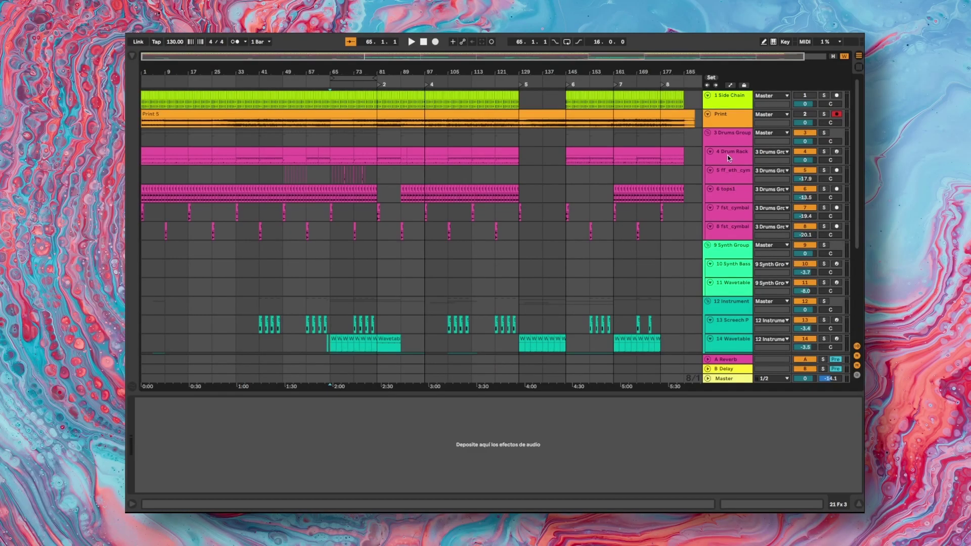
# Inspect the Drums Group and Drum Rack devices, and audition the kick, snare and clap pads
pyautogui.click(731, 141)
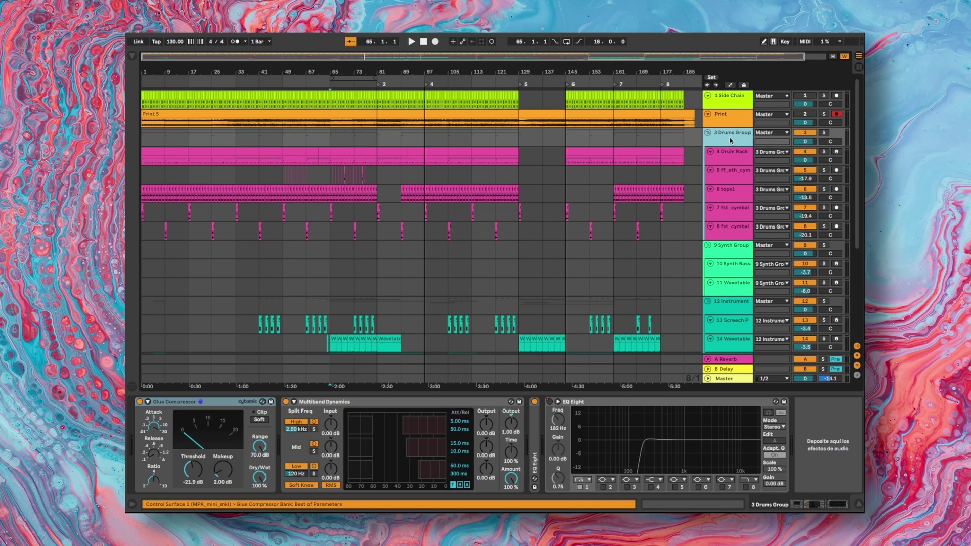
pyautogui.click(732, 161)
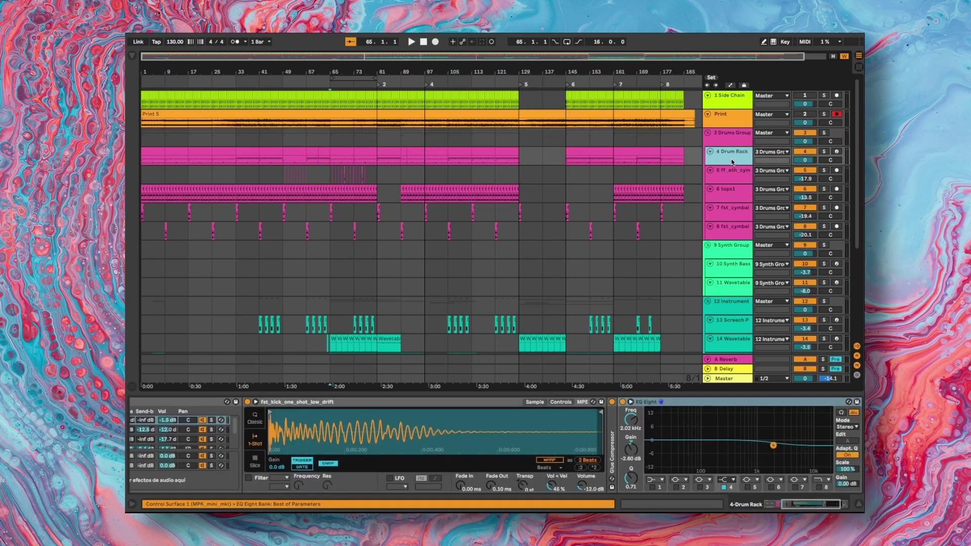
pyautogui.keyDown('ctrl'); pyautogui.scroll(3, 632, 205); pyautogui.keyUp('ctrl')
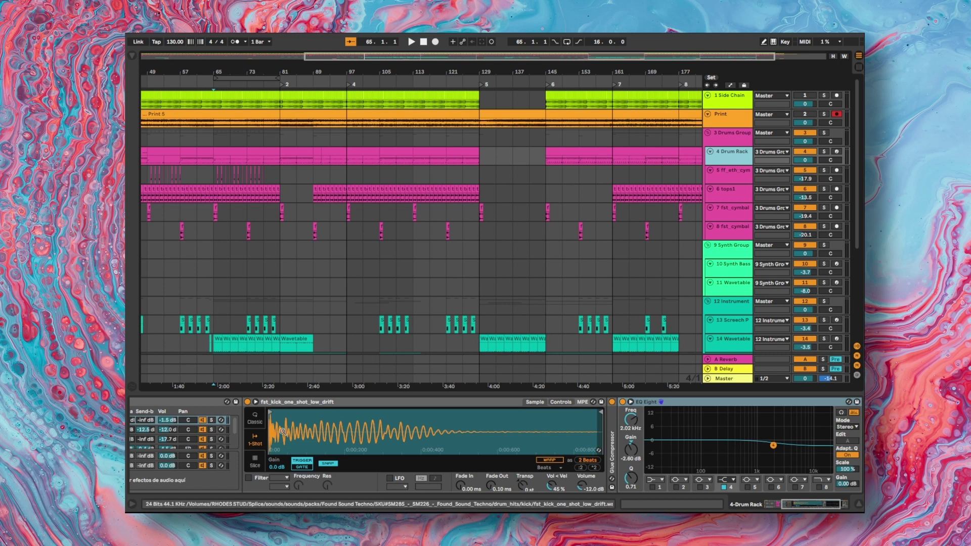
pyautogui.hscroll(-5, 217, 465)
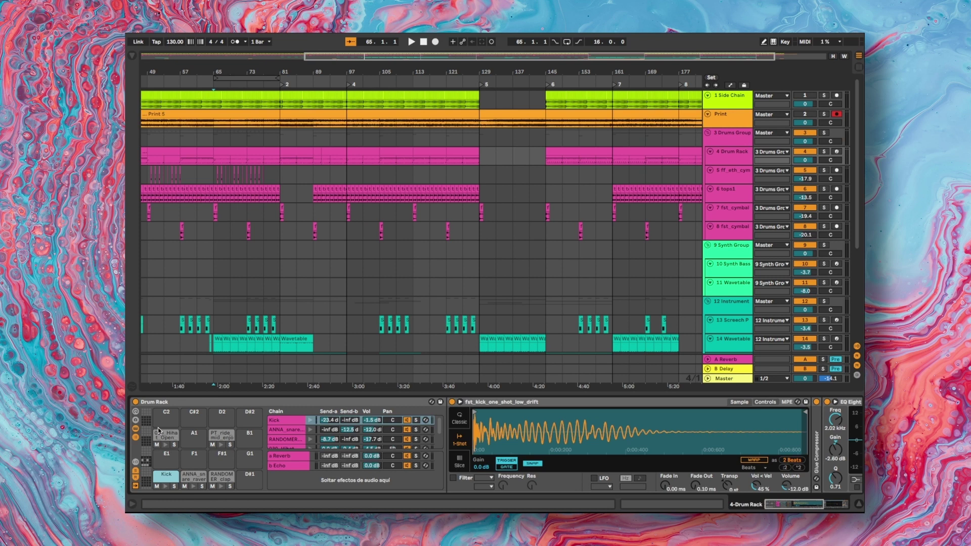
pyautogui.click(165, 486)
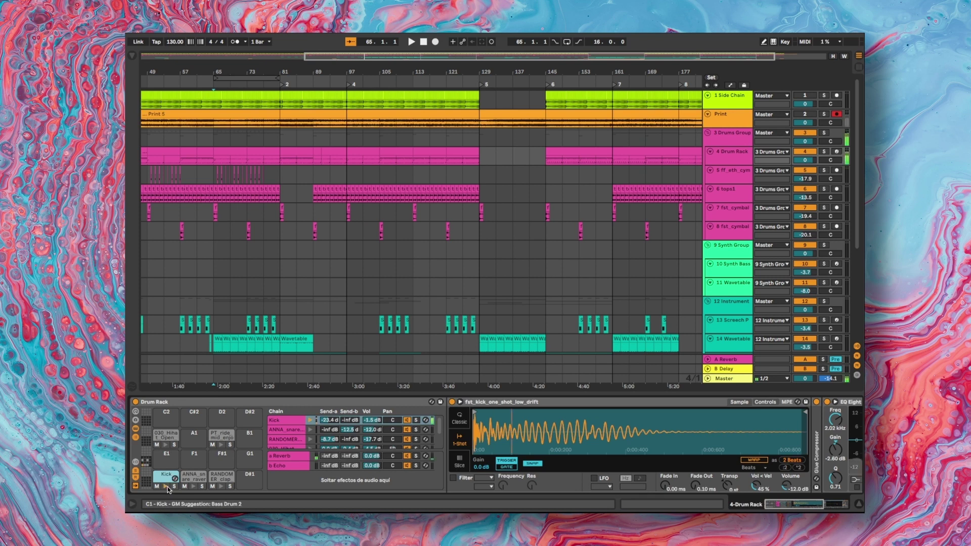
pyautogui.click(193, 486)
pyautogui.click(220, 487)
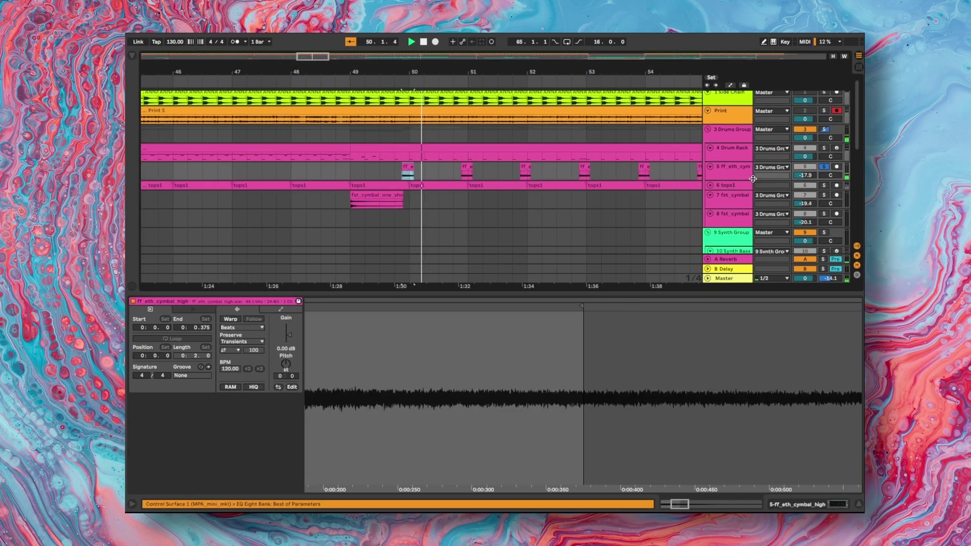
# Listen to the cymbal and tops1 tracks of the Drums Group from around bar 49, then fold the tops1 track
pyautogui.press('space')
pyautogui.press('space')
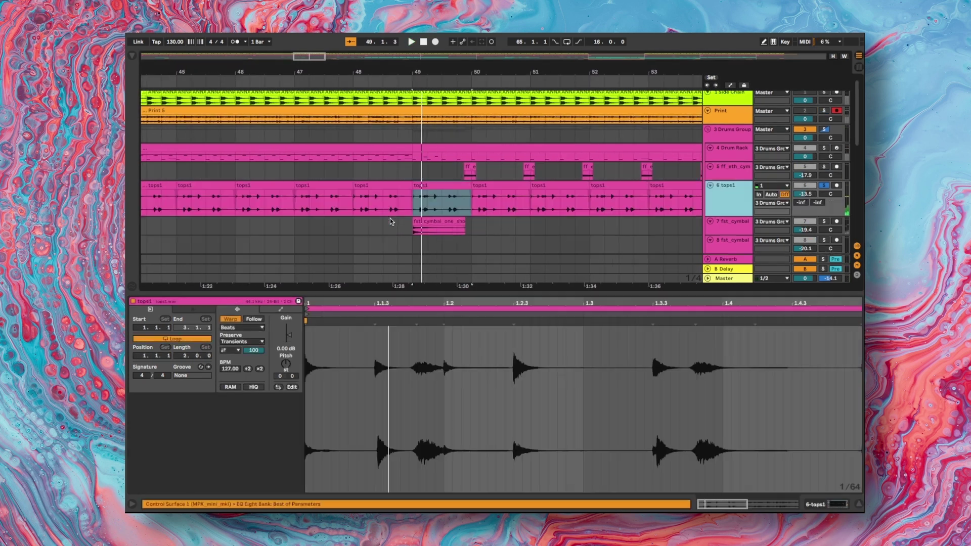
pyautogui.press('space')
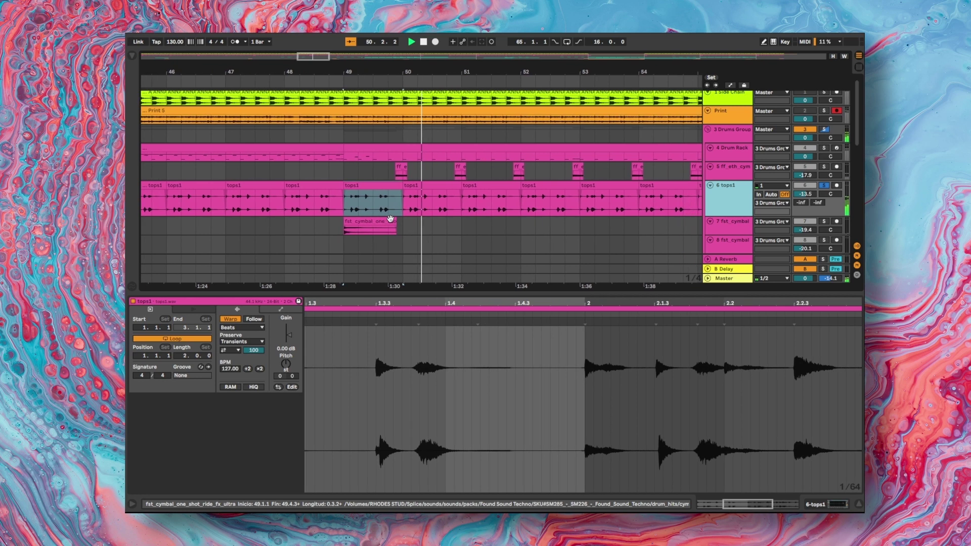
pyautogui.press('space')
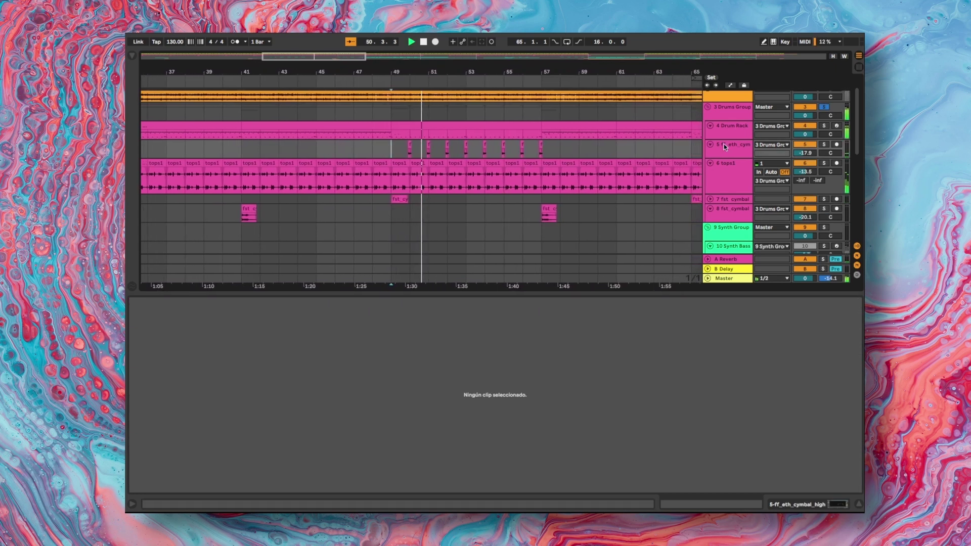
pyautogui.click(711, 163)
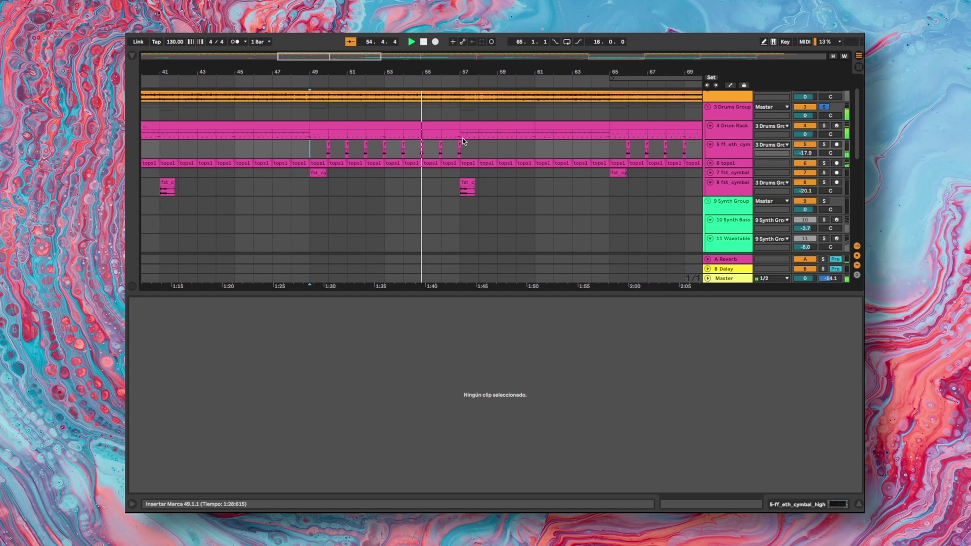
pyautogui.scroll(-3, 403, 158)
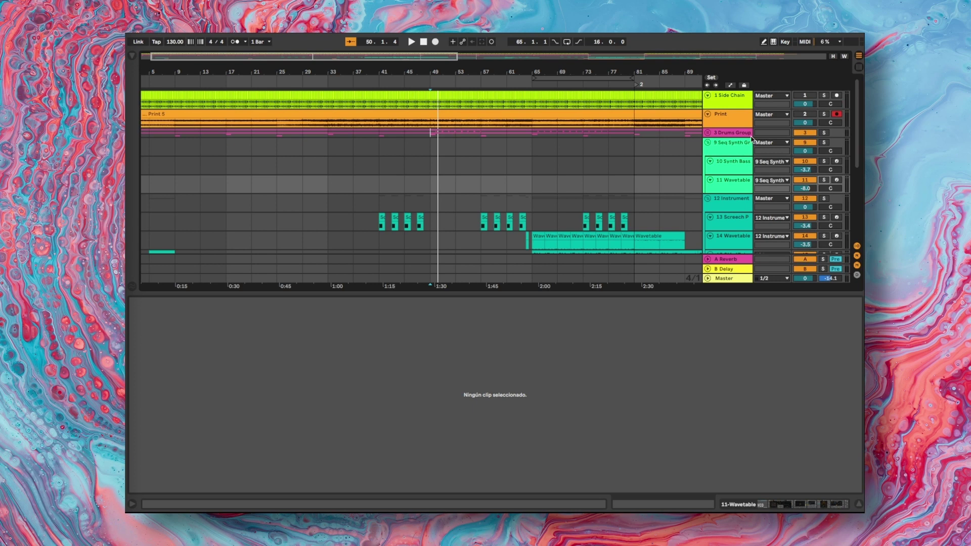
# Open the Synth Bass track's devices in the Seq Synth Group and select bars 49 to 65 on that track
pyautogui.click(742, 144)
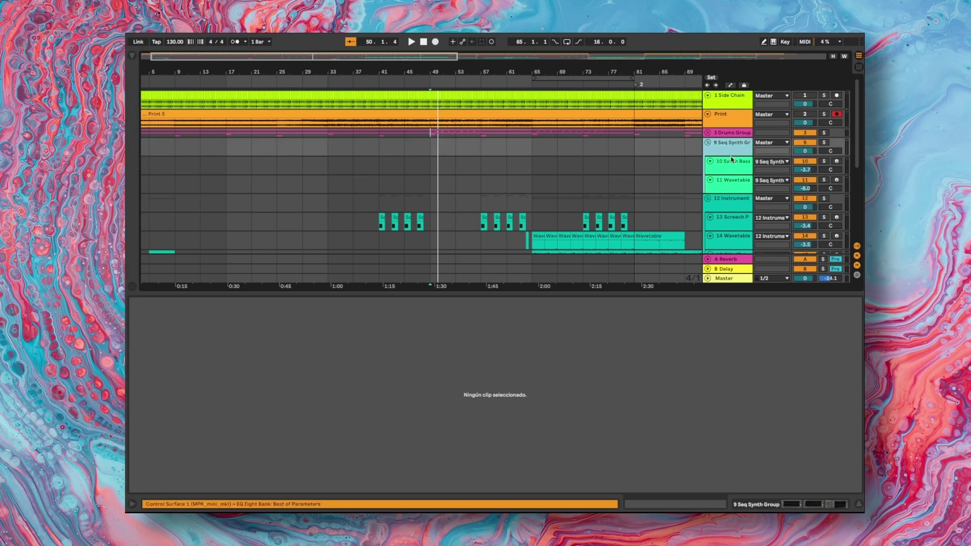
pyautogui.click(742, 168)
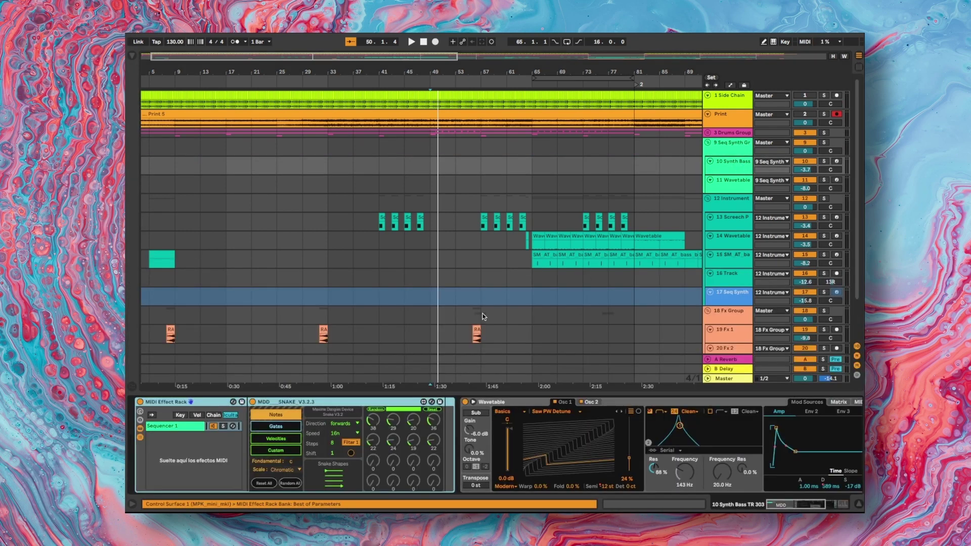
pyautogui.moveTo(428, 165); pyautogui.dragTo(531, 167)
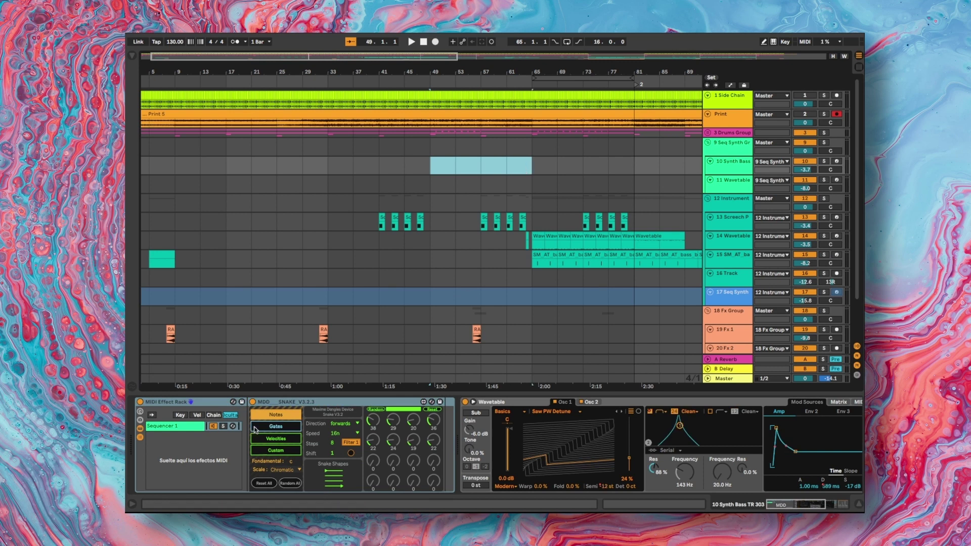
# Remove the MIDI Effect Rack from around the SNAKE sequencer and look through the remaining Synth Bass device chain
pyautogui.click(205, 403)
pyautogui.press('Delete')
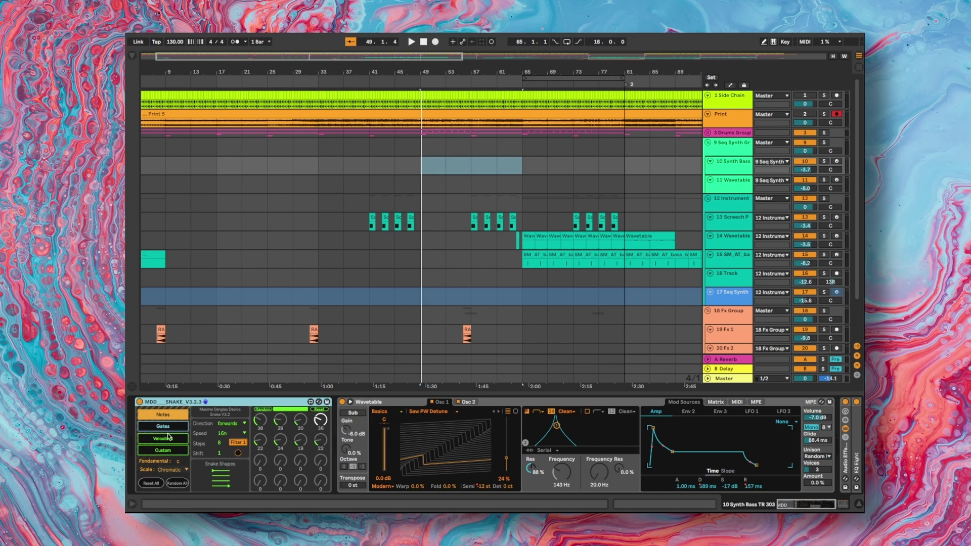
pyautogui.hscroll(5, 195, 417)
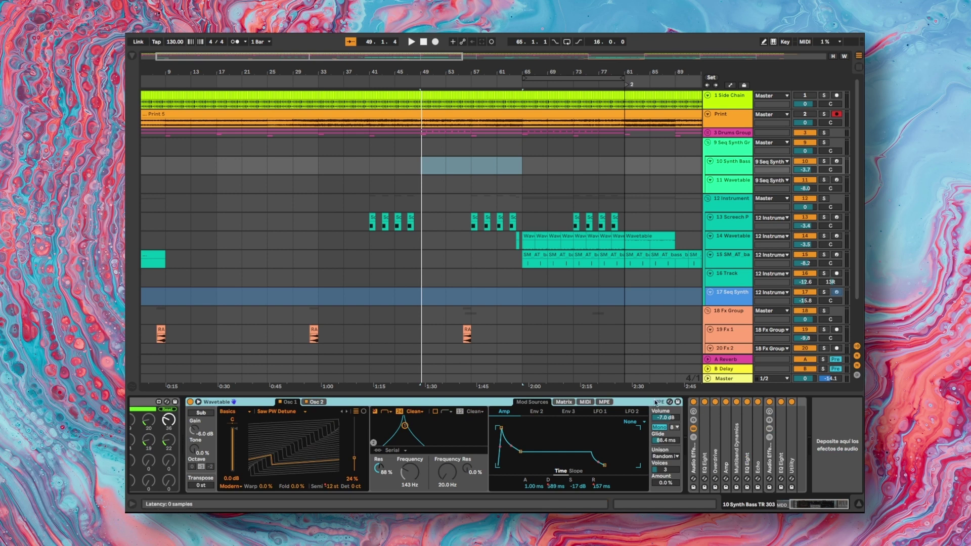
pyautogui.click(693, 461)
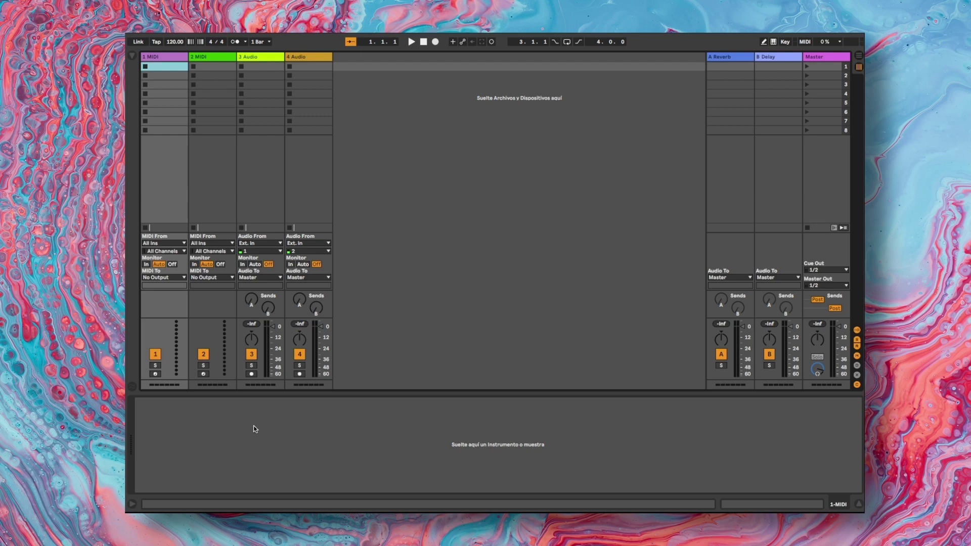
# In the new set's arrangement view, delete tracks 2 to 4, leaving only the first MIDI track
pyautogui.press('Tab')
pyautogui.click(733, 156)
pyautogui.keyDown('shift'); pyautogui.click(733, 231); pyautogui.keyUp('shift')
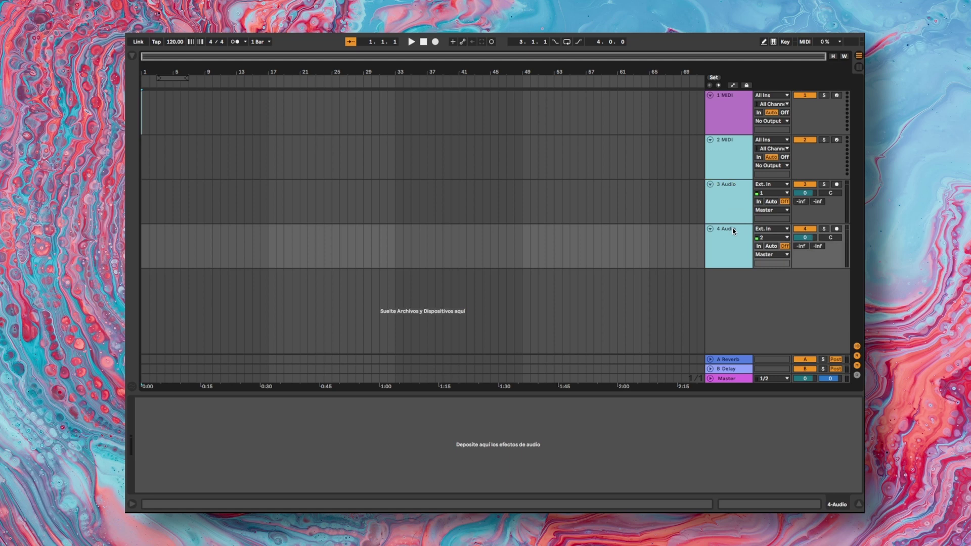
pyautogui.press('Delete')
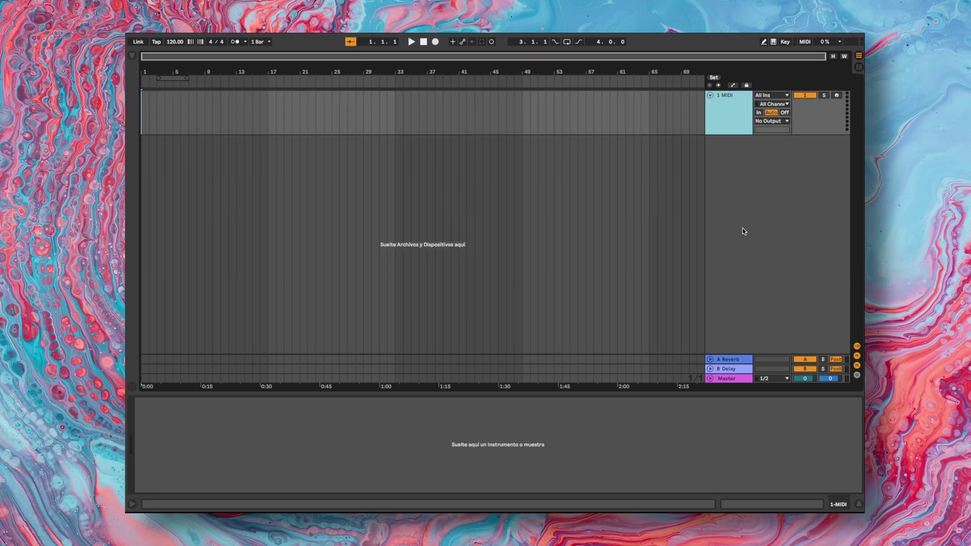
# Load the MDD SNAKE sequencer and the Wavetable instrument onto the remaining MIDI track
pyautogui.moveTo(743, 229); pyautogui.dragTo(233, 439)
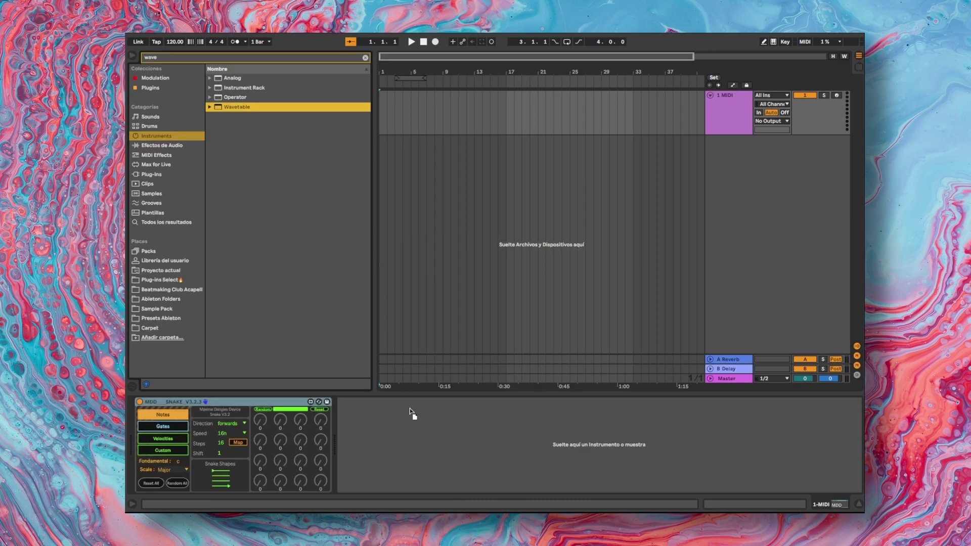
pyautogui.moveTo(412, 414); pyautogui.dragTo(409, 451)
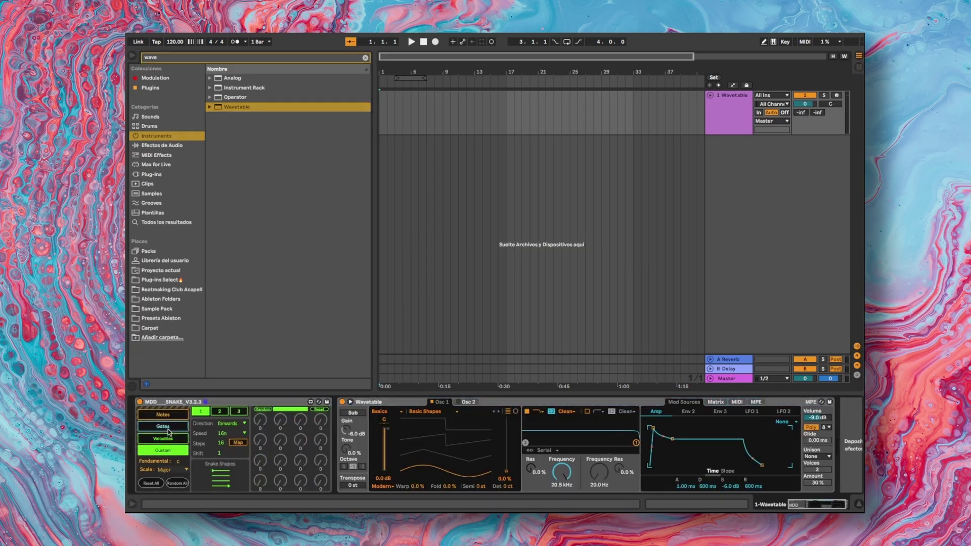
# Show the SNAKE sequencer's note controls and set its scale to Chromatic
pyautogui.click(170, 415)
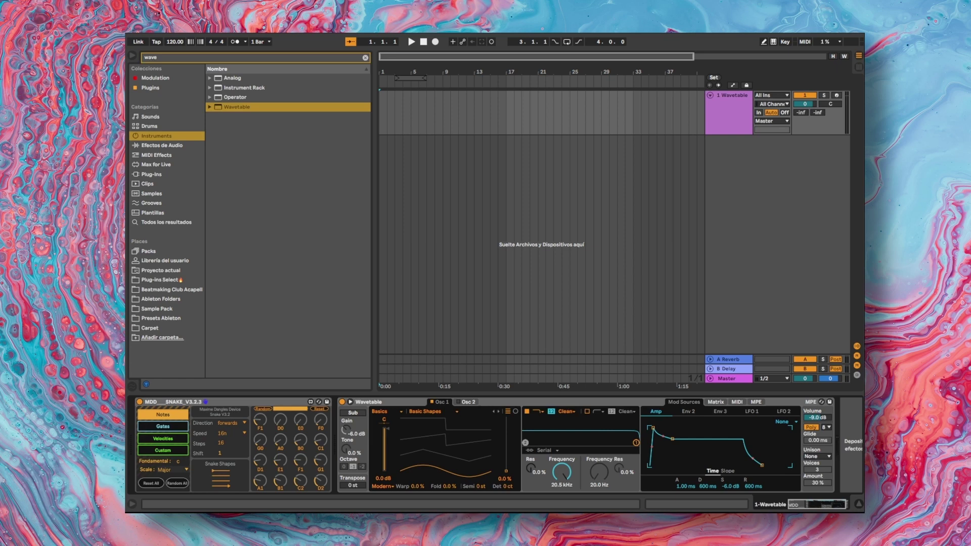
pyautogui.click(179, 464)
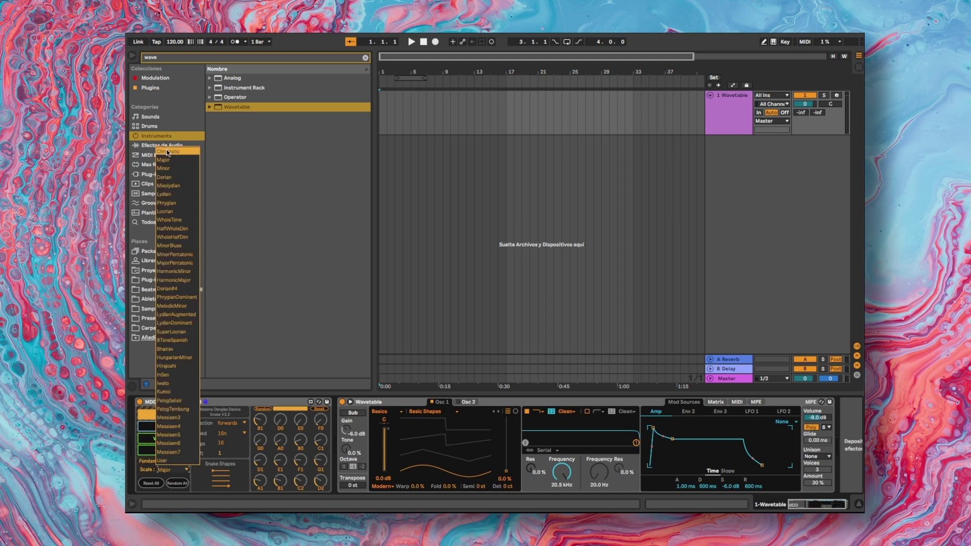
pyautogui.click(172, 150)
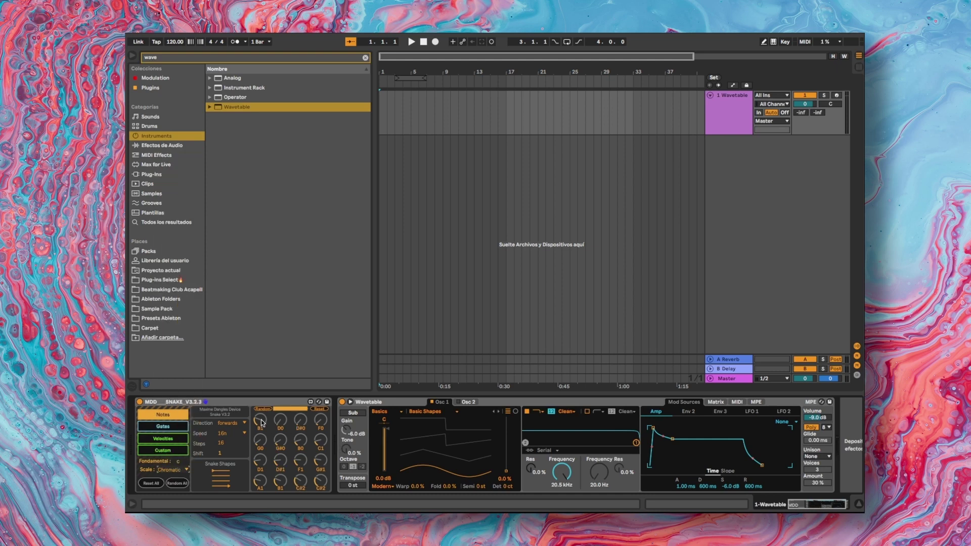
# Set the first SNAKE note to E2 and the sequence length to 8 steps, and play it back
pyautogui.moveTo(260, 420); pyautogui.dragTo(260, 412)
pyautogui.moveTo(223, 444); pyautogui.dragTo(222, 451)
pyautogui.press('space')
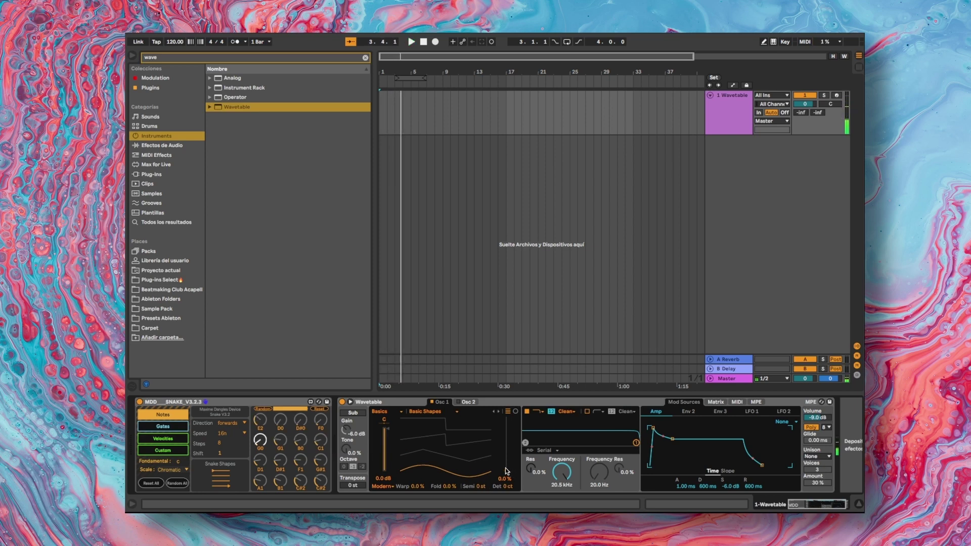
# Raise the wavetable position of Wavetable's Osc 1 to 71% and listen to the sequence
pyautogui.moveTo(506, 470); pyautogui.dragTo(506, 433)
pyautogui.press('space')
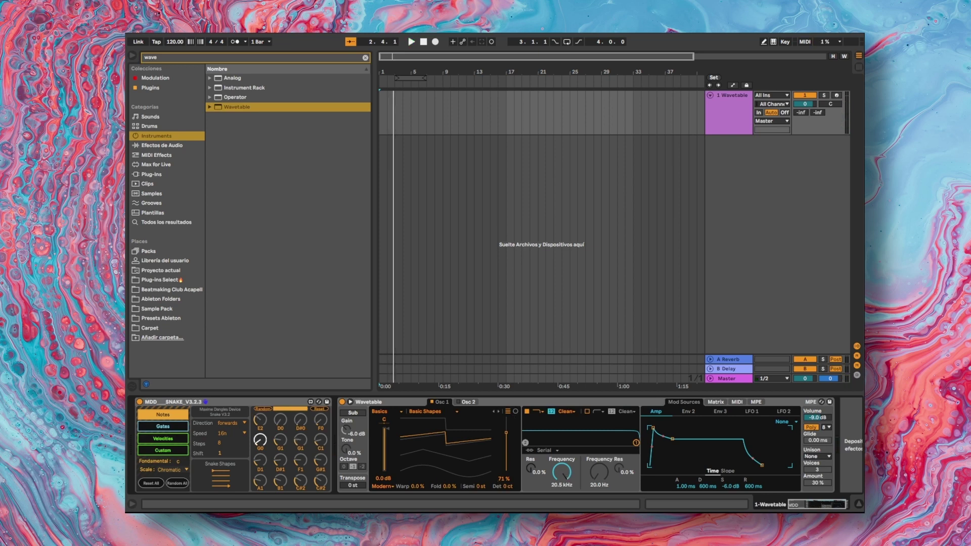
pyautogui.press('space')
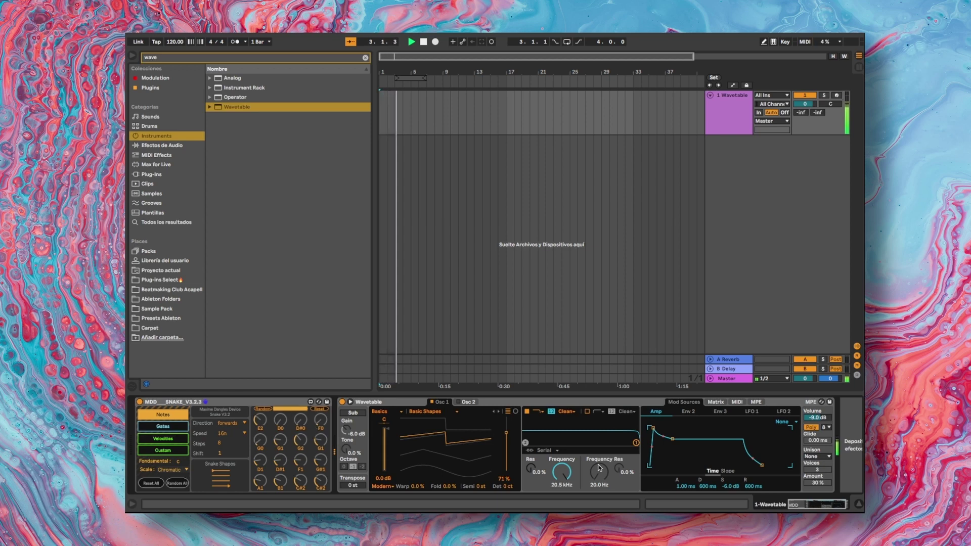
# Modulate Wavetable's Filter 1 frequency with the Amp envelope at 50 and lower the filter frequency to 110 Hz
pyautogui.click(384, 400)
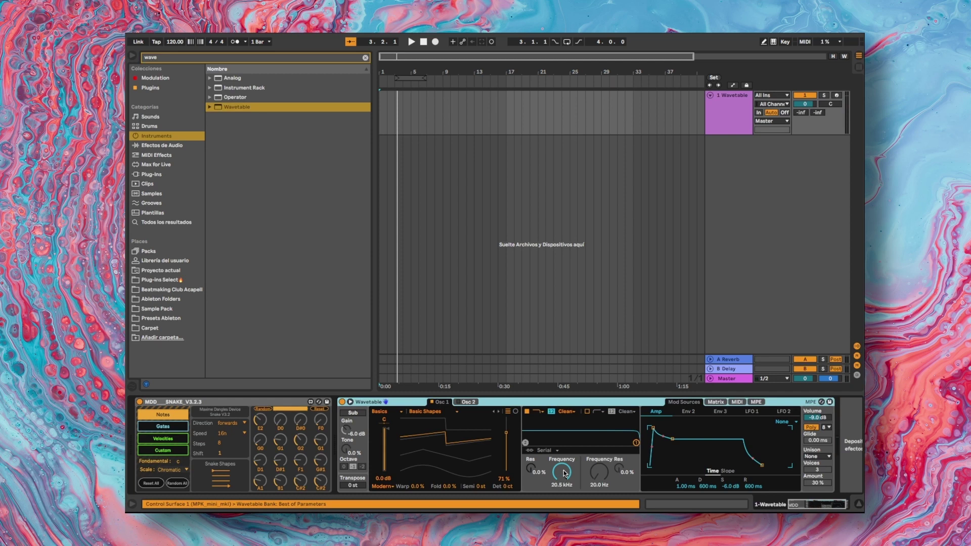
pyautogui.moveTo(562, 471); pyautogui.dragTo(563, 511)
pyautogui.press('space')
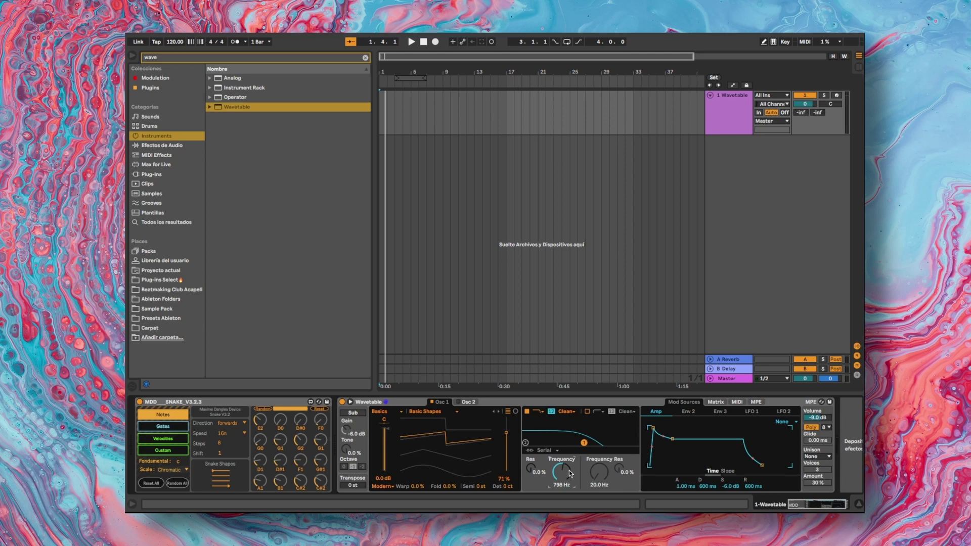
pyautogui.click(714, 403)
pyautogui.click(716, 402)
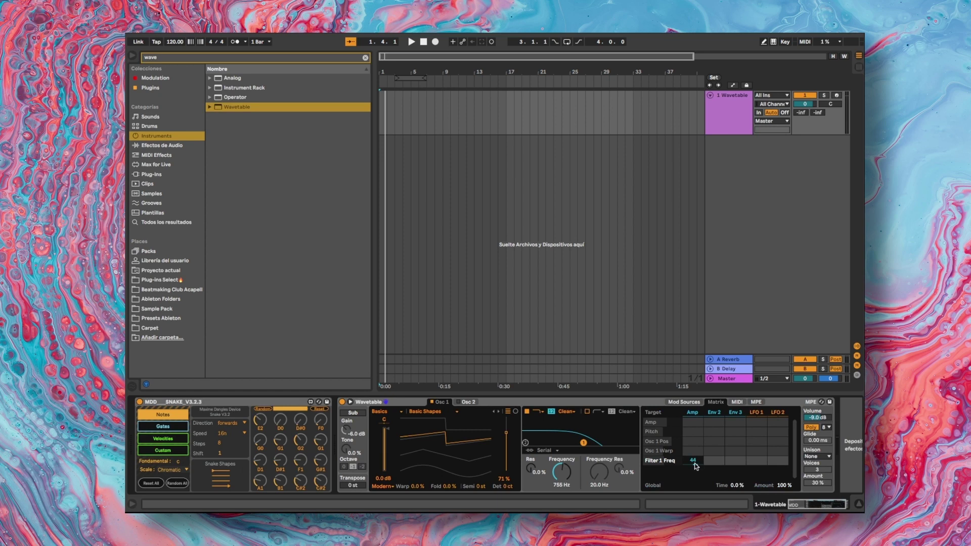
pyautogui.press('space')
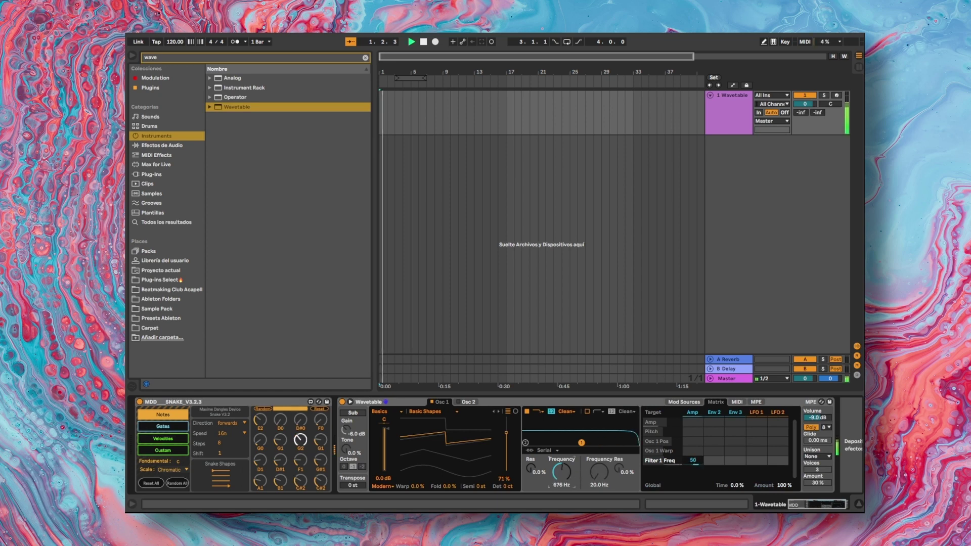
pyautogui.moveTo(561, 472); pyautogui.dragTo(561, 500)
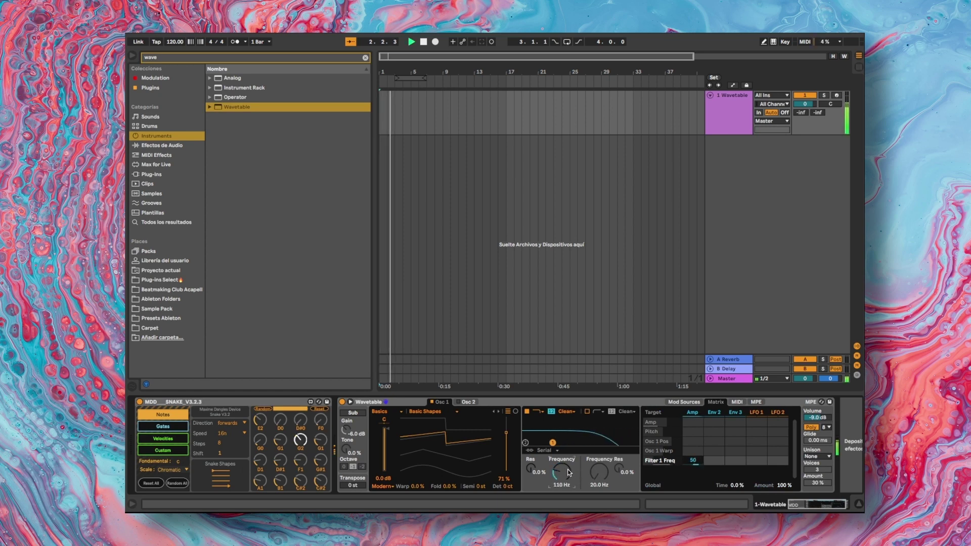
# Set Wavetable's Amp envelope to 174 ms decay, -10 dB sustain and 307 ms release during playback
pyautogui.click(684, 402)
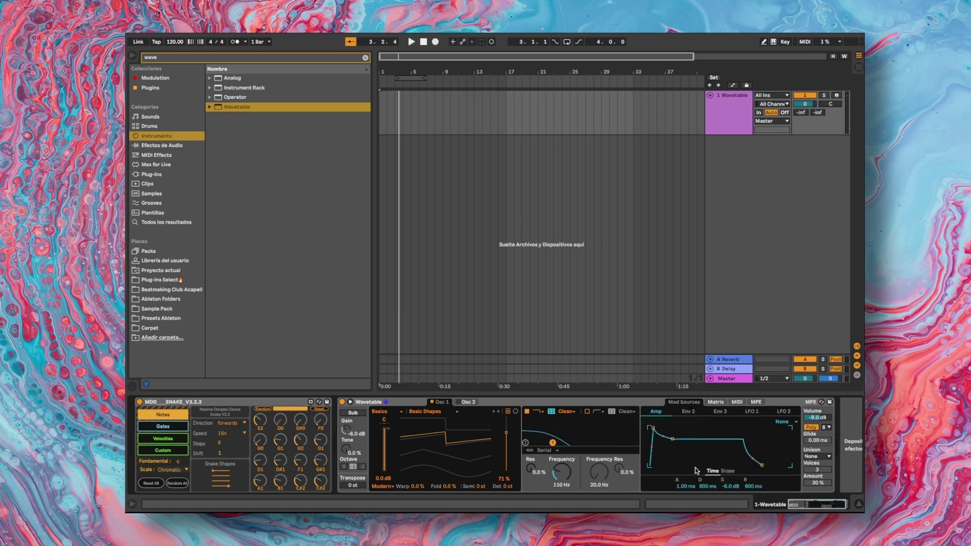
pyautogui.press('space')
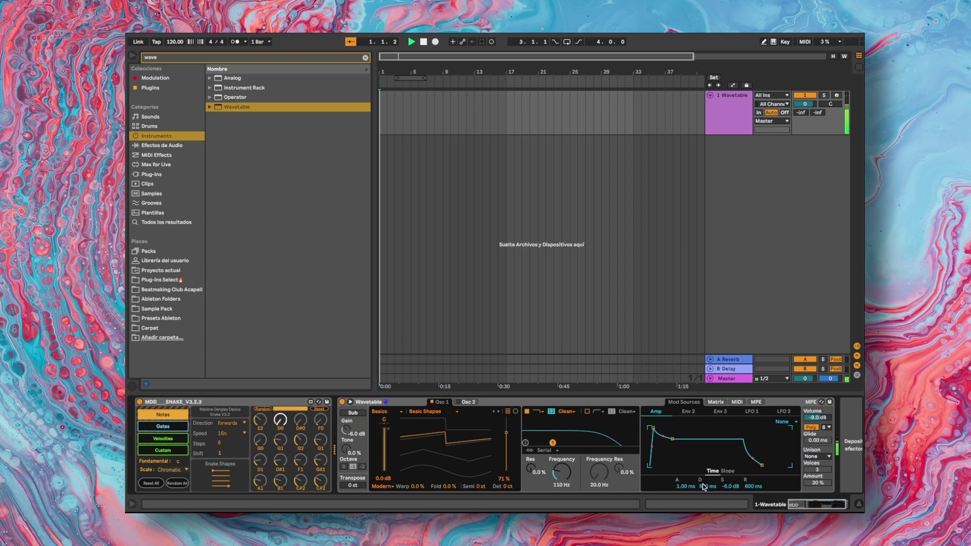
pyautogui.moveTo(707, 489); pyautogui.dragTo(728, 494)
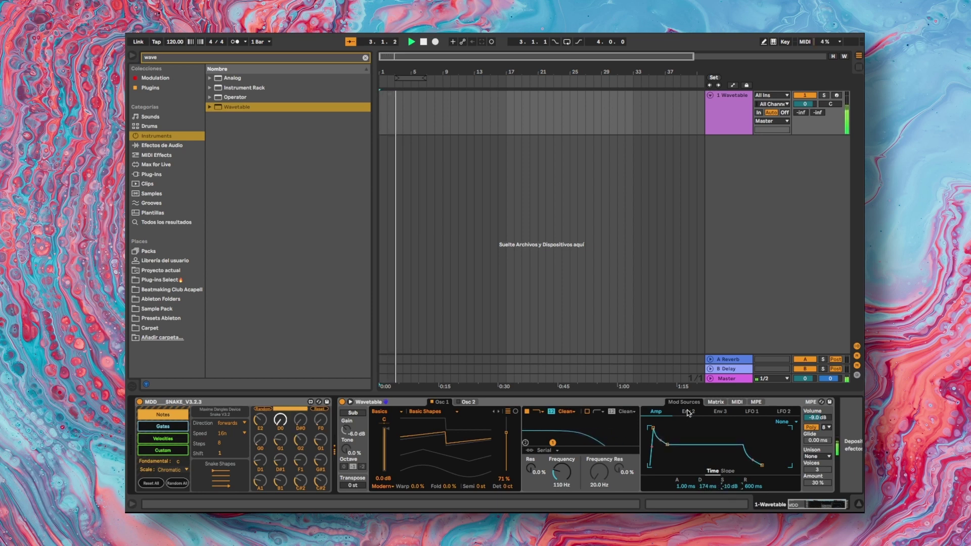
pyautogui.click(716, 402)
pyautogui.click(693, 413)
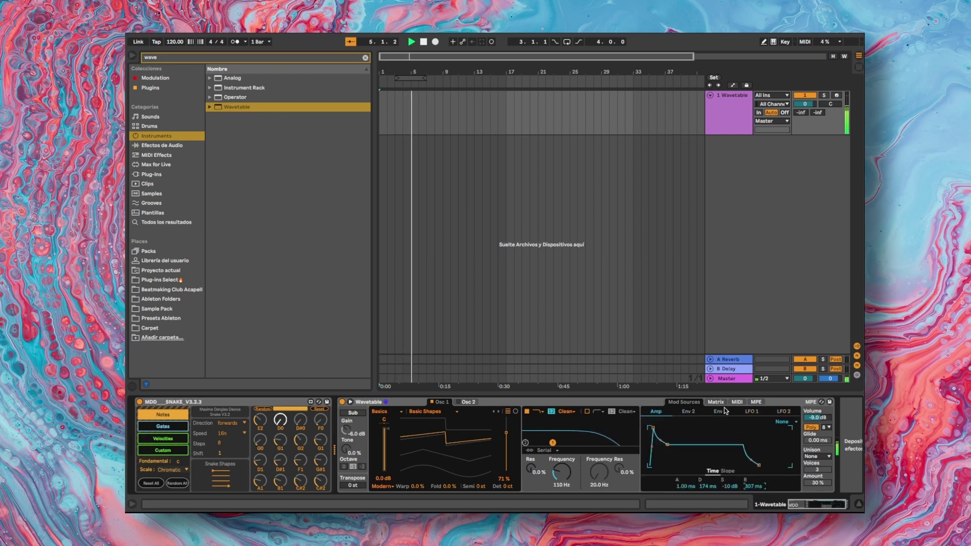
# Raise Wavetable's Filter 1 resonance to 79% and sweep the filter frequency while the sequence plays
pyautogui.click(715, 402)
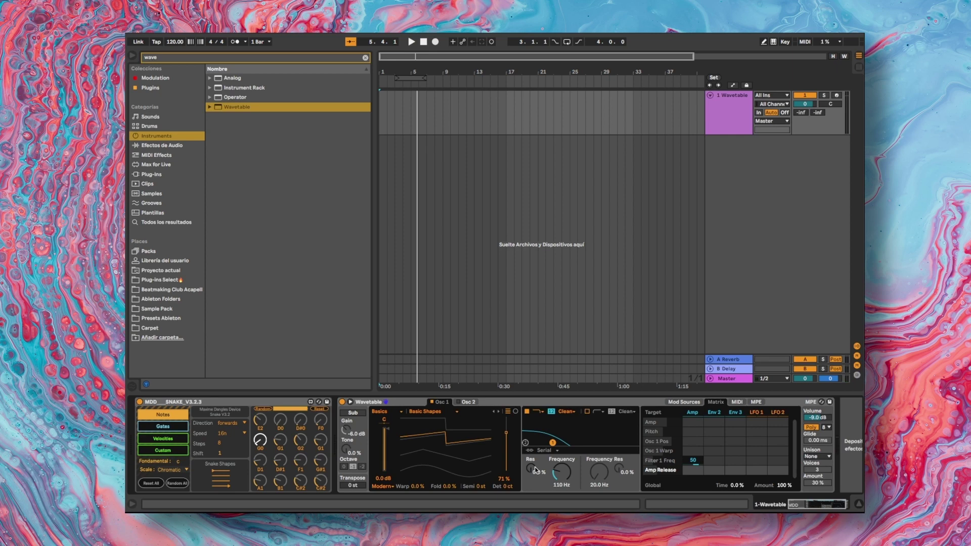
pyautogui.press('space')
pyautogui.moveTo(535, 470); pyautogui.dragTo(535, 425)
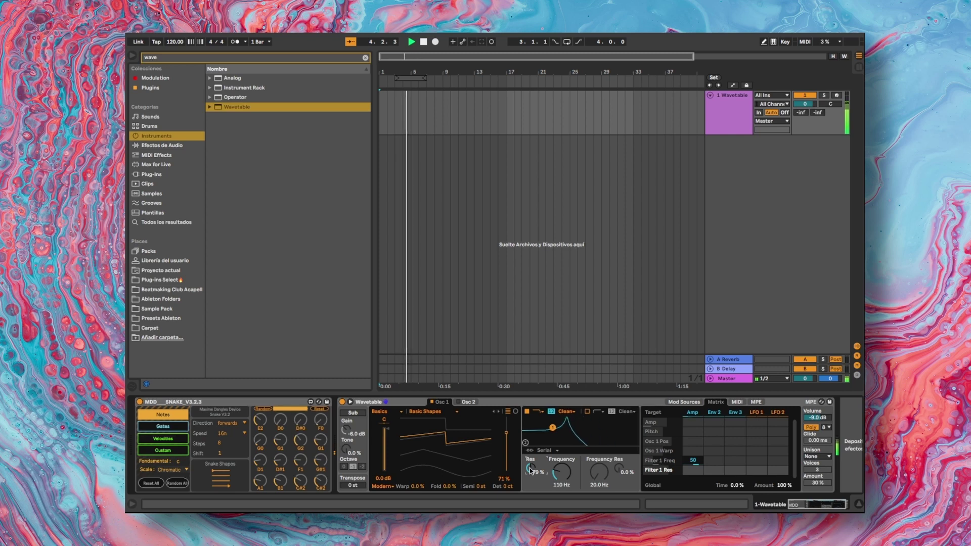
pyautogui.click(565, 486)
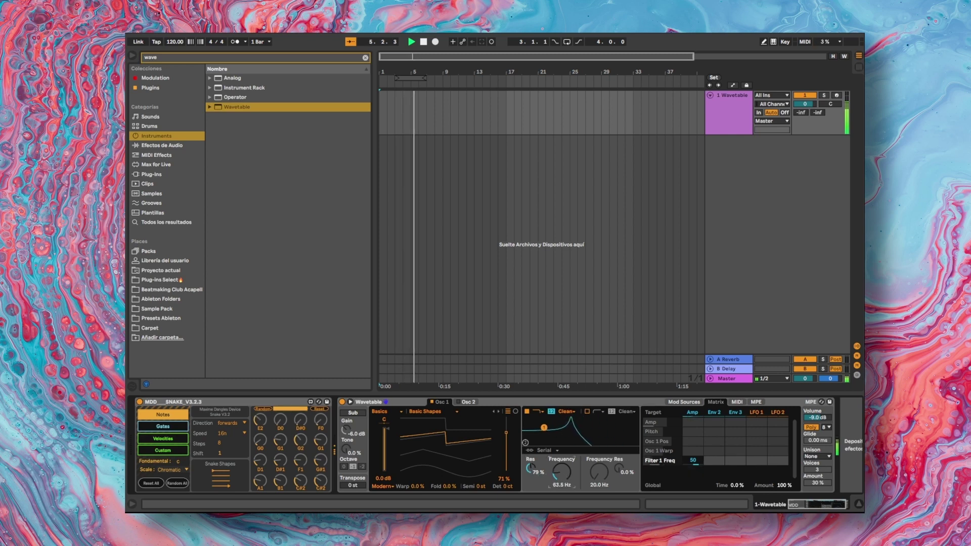
# Switch off gates 2 and 6 in the SNAKE sequencer and play the sequence back
pyautogui.click(226, 400)
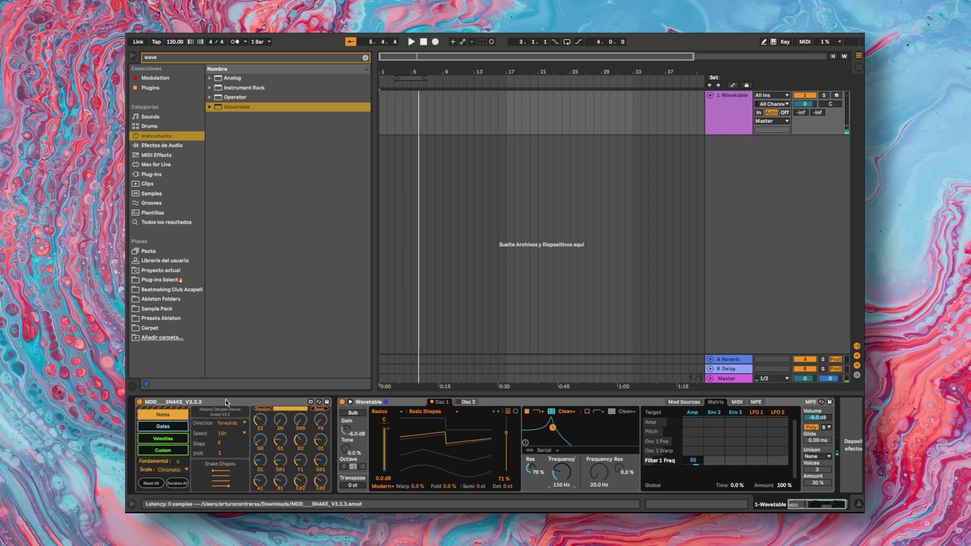
pyautogui.click(163, 427)
pyautogui.press('space')
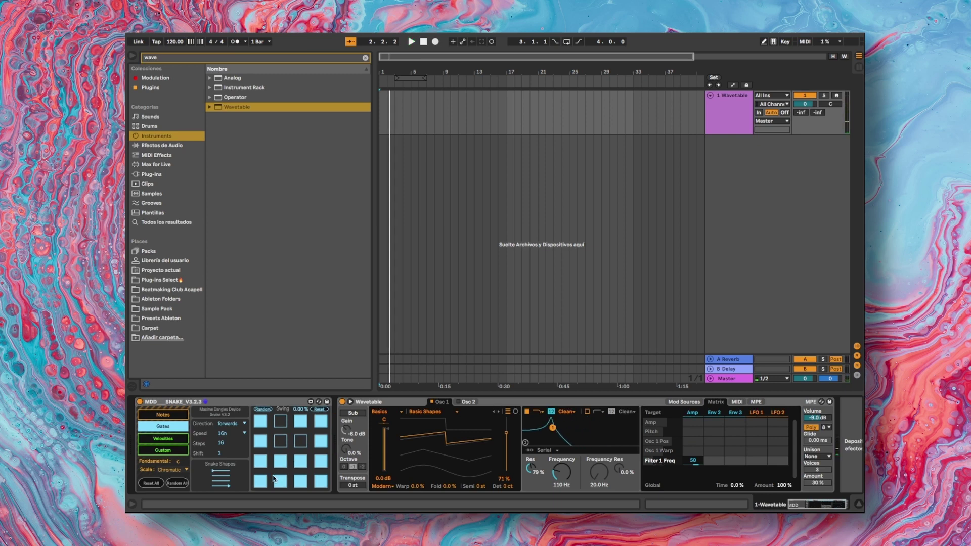
pyautogui.press('space')
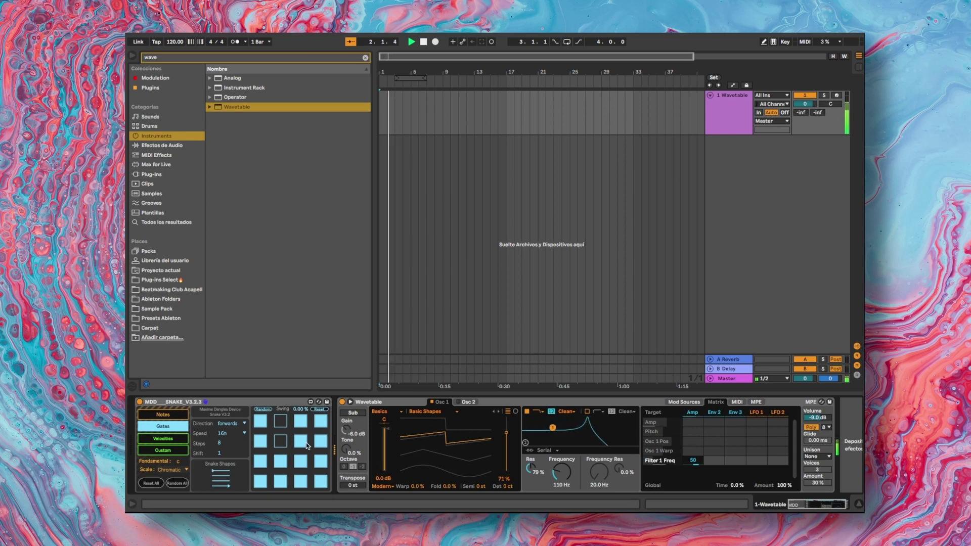
# Review SNAKE's velocities, map its first custom lane to Wavetable's Osc 1 warp, and listen to the modulation
pyautogui.click(177, 440)
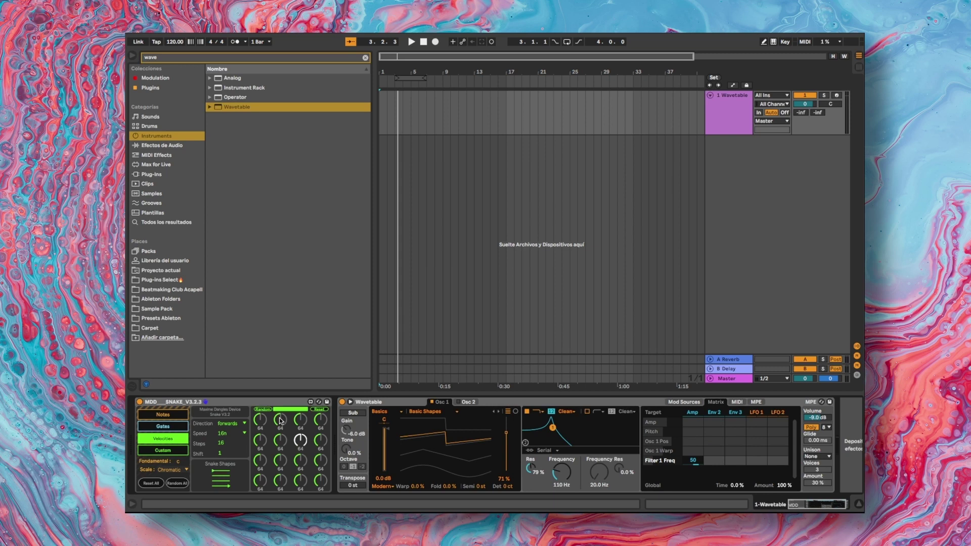
pyautogui.click(176, 452)
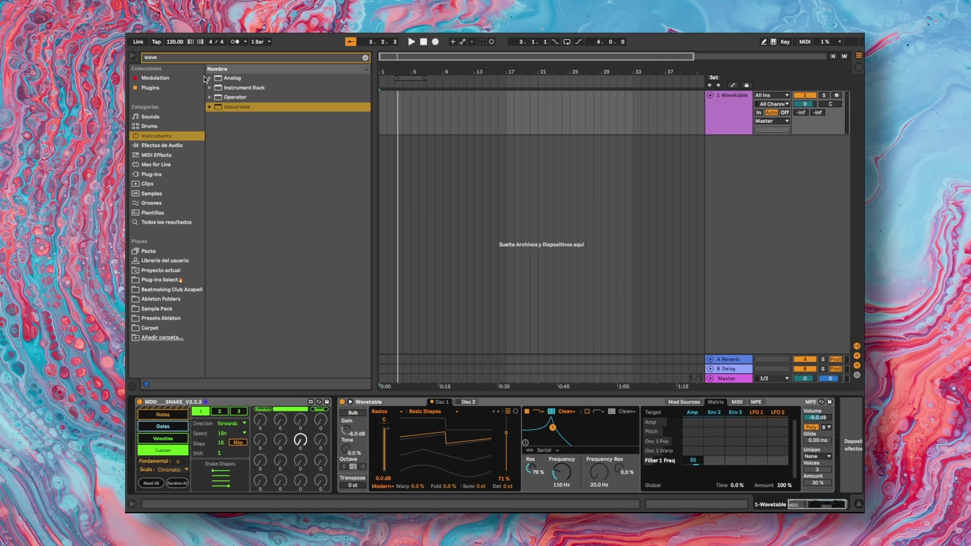
pyautogui.click(238, 442)
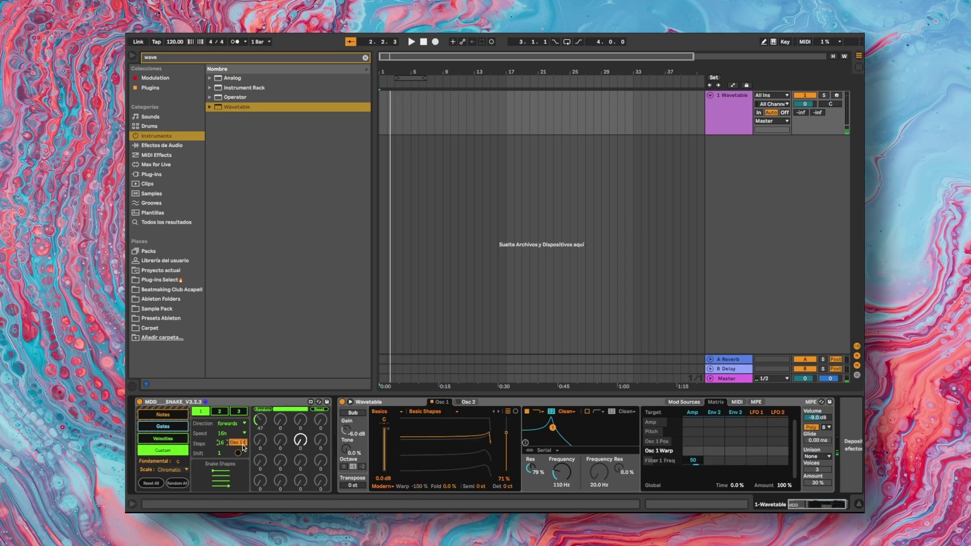
pyautogui.press('space')
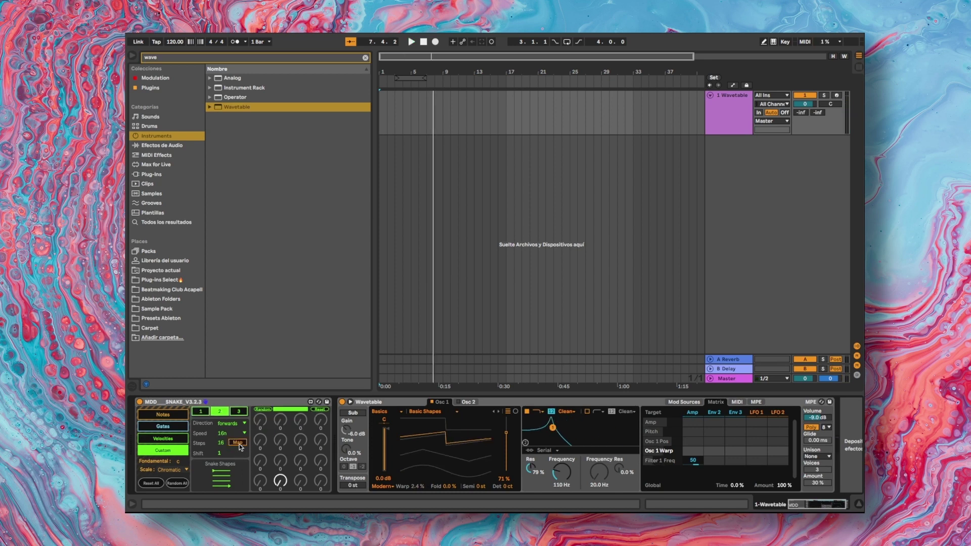
# Map SNAKE's second custom lane to Wavetable's Filter 1 frequency and raise several of its step values during playback
pyautogui.click(239, 443)
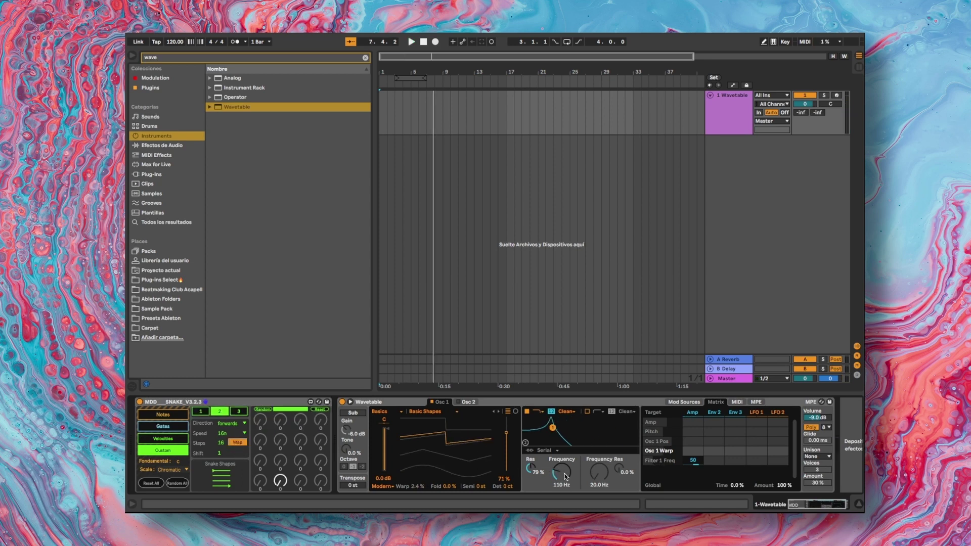
pyautogui.press('space')
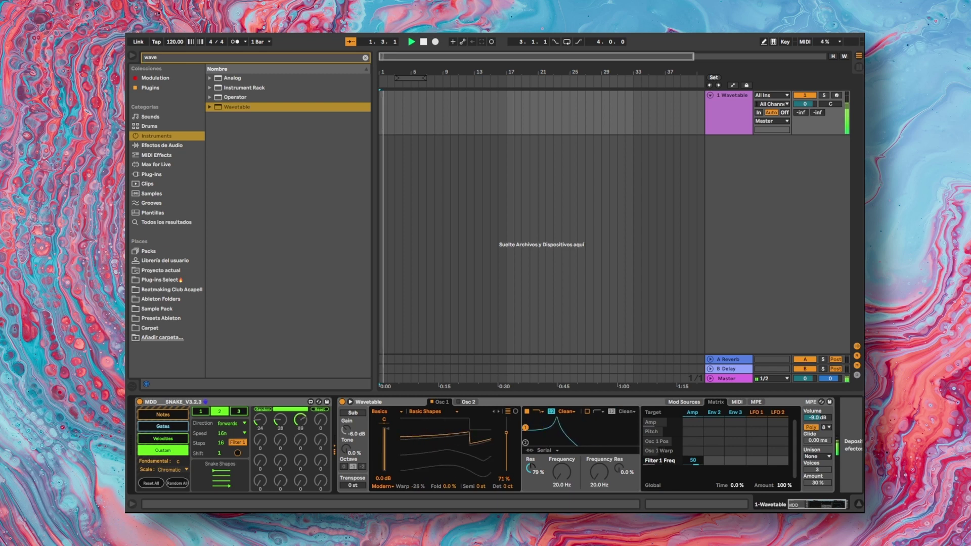
pyautogui.moveTo(319, 422); pyautogui.dragTo(319, 390)
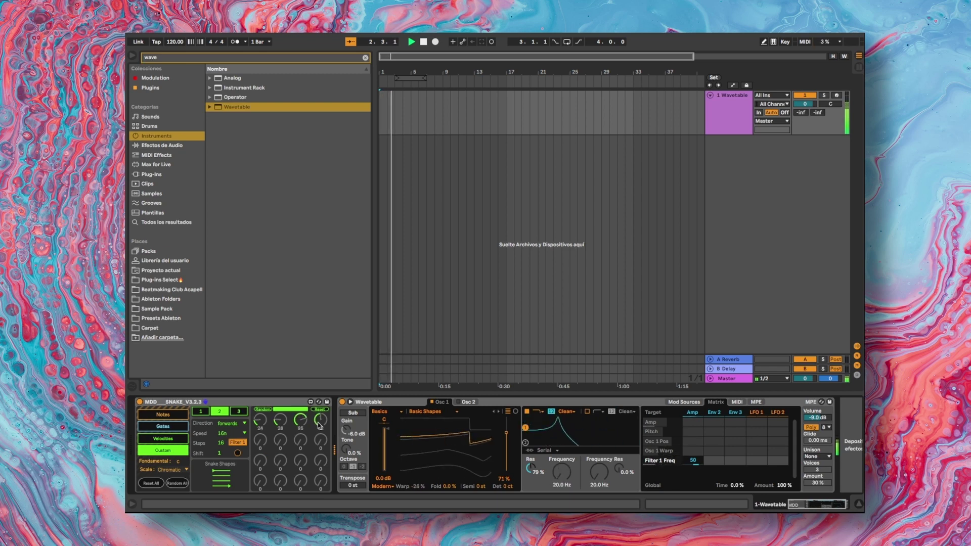
pyautogui.moveTo(305, 438)
pyautogui.mouseDown()
pyautogui.moveTo(307, 465)
pyautogui.moveTo(303, 435)
pyautogui.mouseUp()
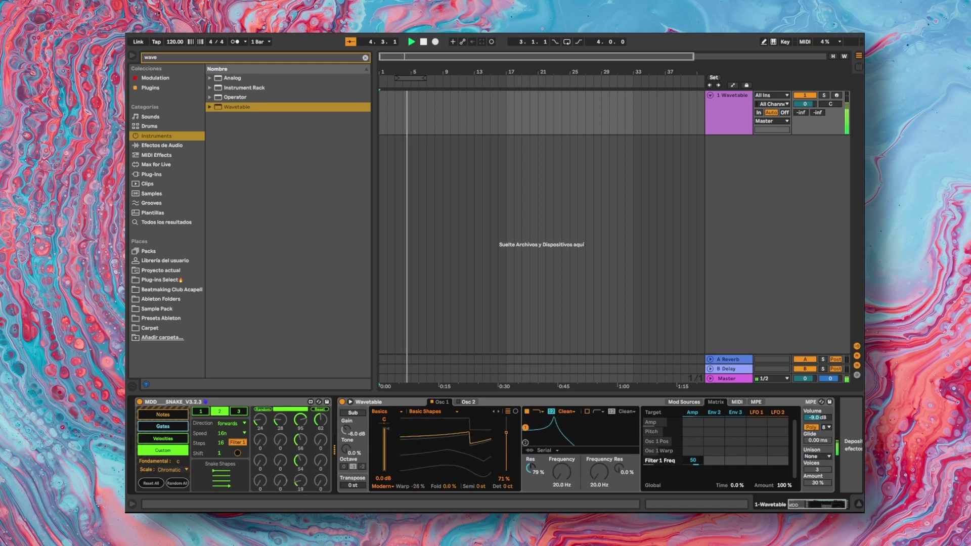
pyautogui.moveTo(302, 481); pyautogui.dragTo(302, 444)
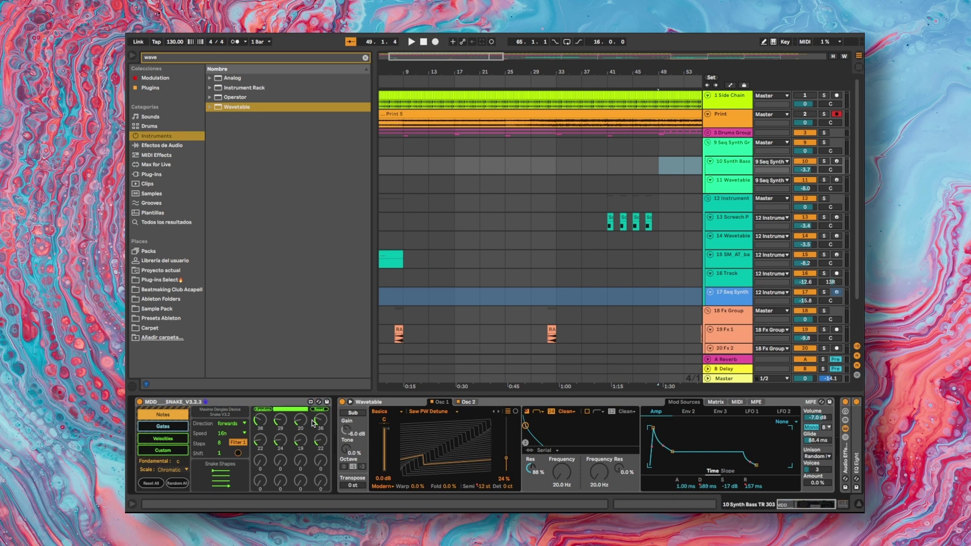
# Examine the gates and the three custom lanes of the SNAKE device on the techno project's Synth Bass track
pyautogui.click(162, 425)
pyautogui.click(162, 450)
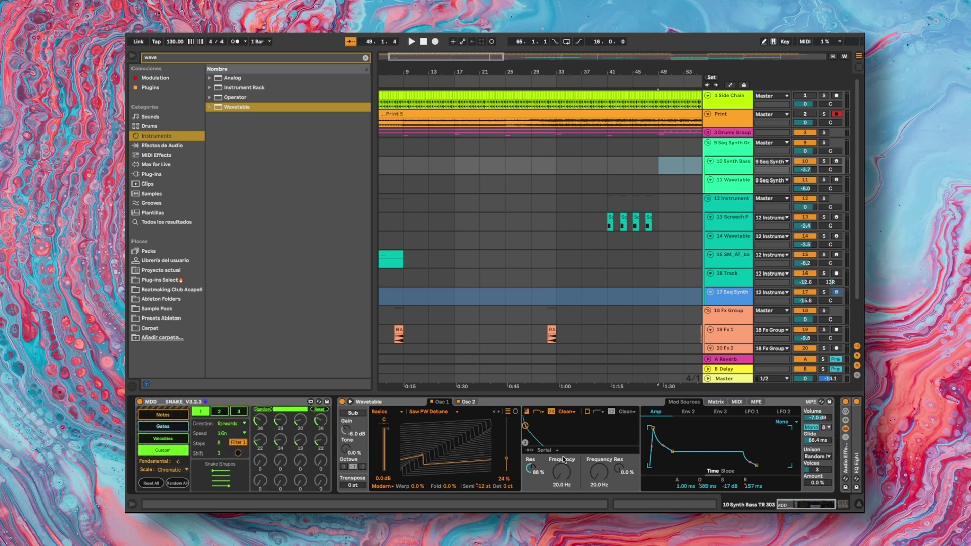
pyautogui.click(234, 412)
pyautogui.click(221, 412)
pyautogui.click(201, 412)
# Solo the Synth Bass track, play it from bar 33, and take it out of solo
pyautogui.hscroll(3, 213, 420)
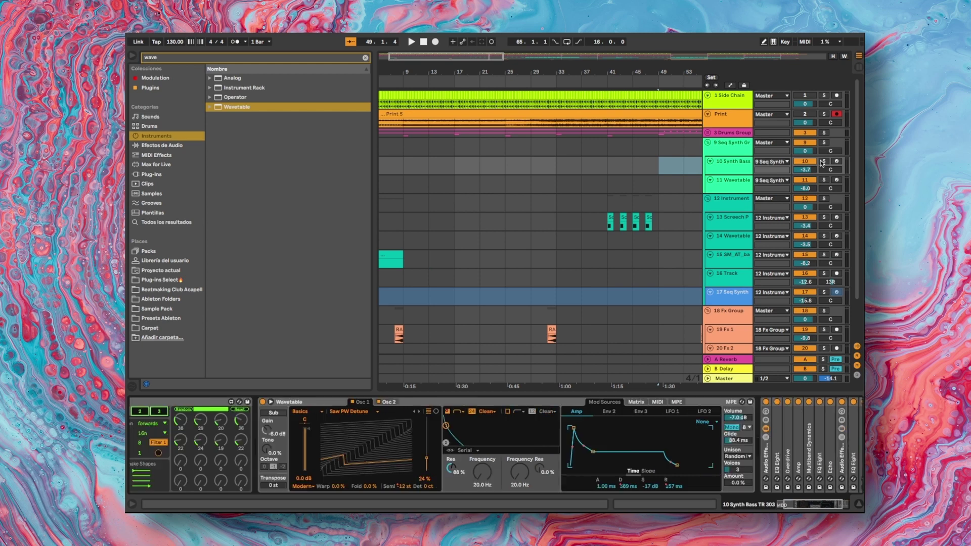
pyautogui.press('s')
pyautogui.click(556, 167)
pyautogui.press('space')
pyautogui.hscroll(4, 552, 218)
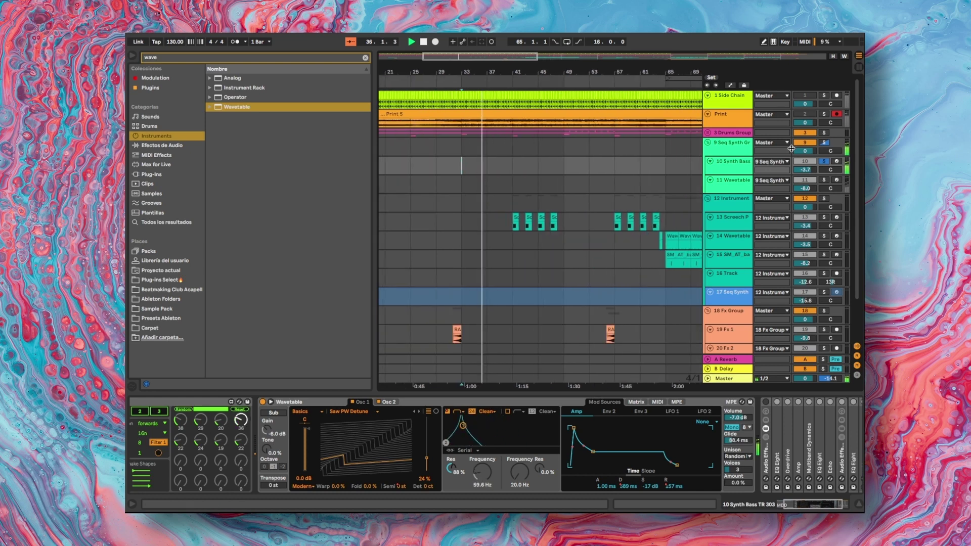
pyautogui.click(823, 163)
pyautogui.hscroll(3, 655, 467)
# Unfold the EQ Eight, Overdrive, Amp and Multiband Dynamics devices in the Synth Bass effect chain to inspect their settings
pyautogui.doubleClick(705, 458)
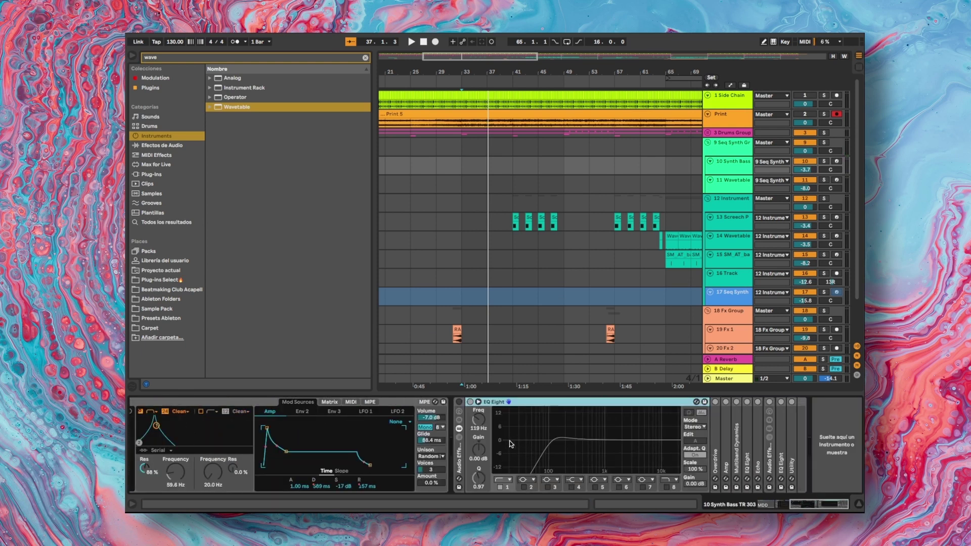
pyautogui.doubleClick(715, 440)
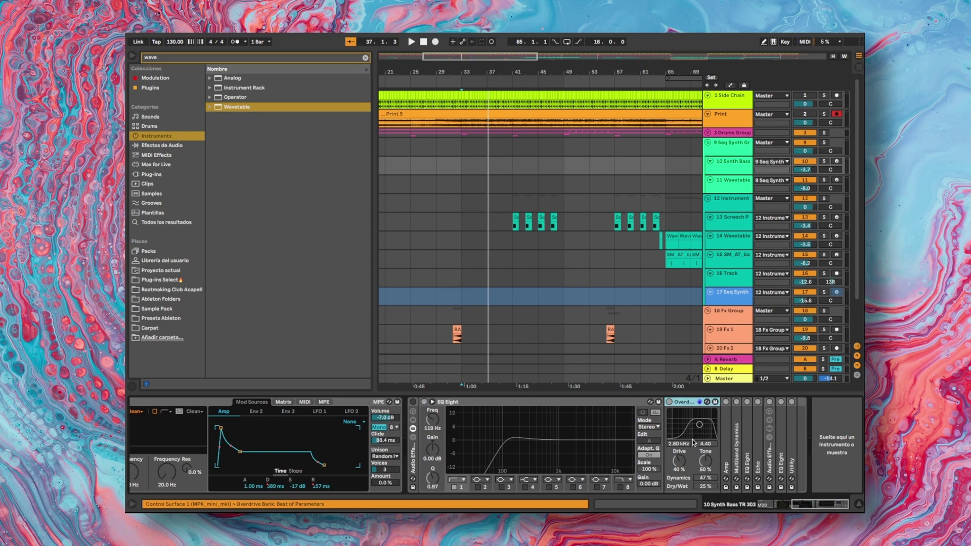
pyautogui.doubleClick(725, 405)
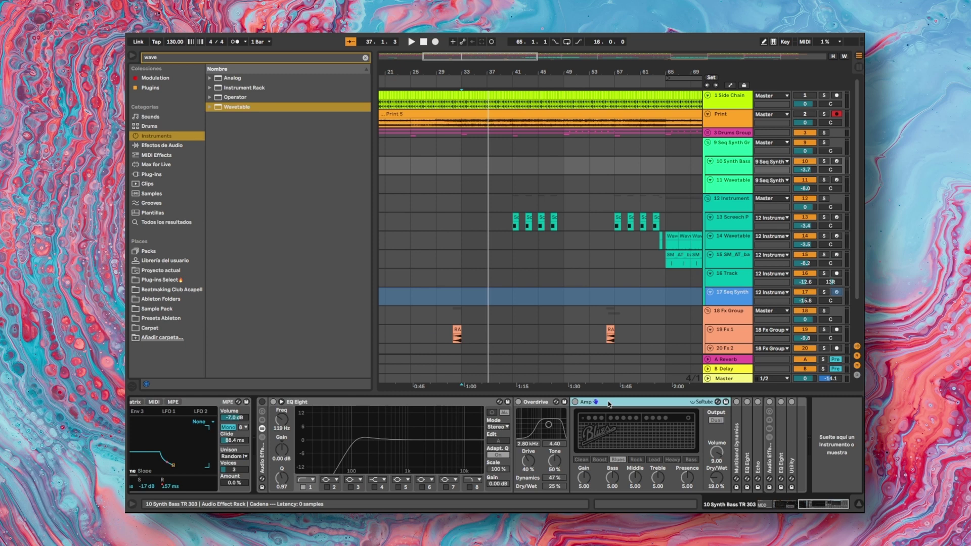
pyautogui.doubleClick(736, 402)
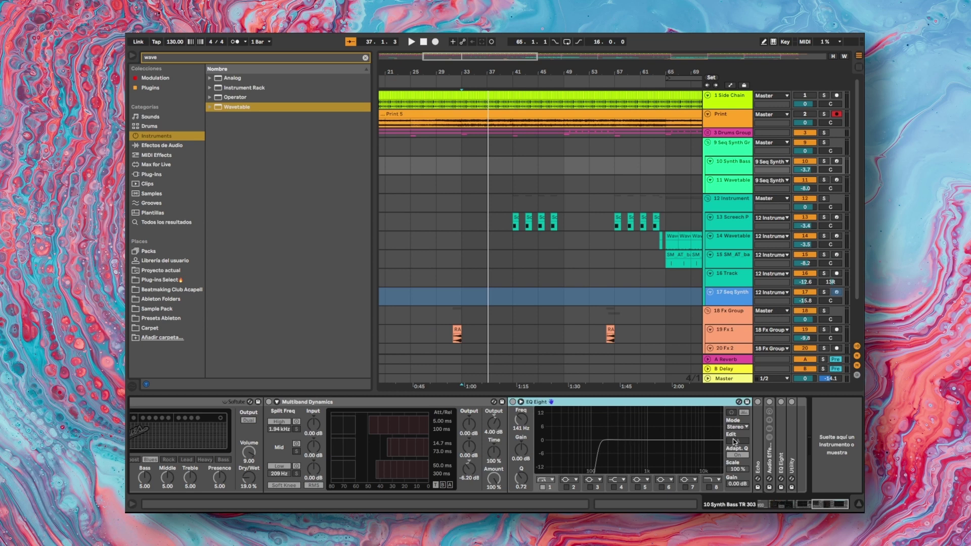
# Unfold the Echo, the Audio Effect Rack with its Reverb and Room chains, the last EQ Eight and the Utility
pyautogui.doubleClick(757, 445)
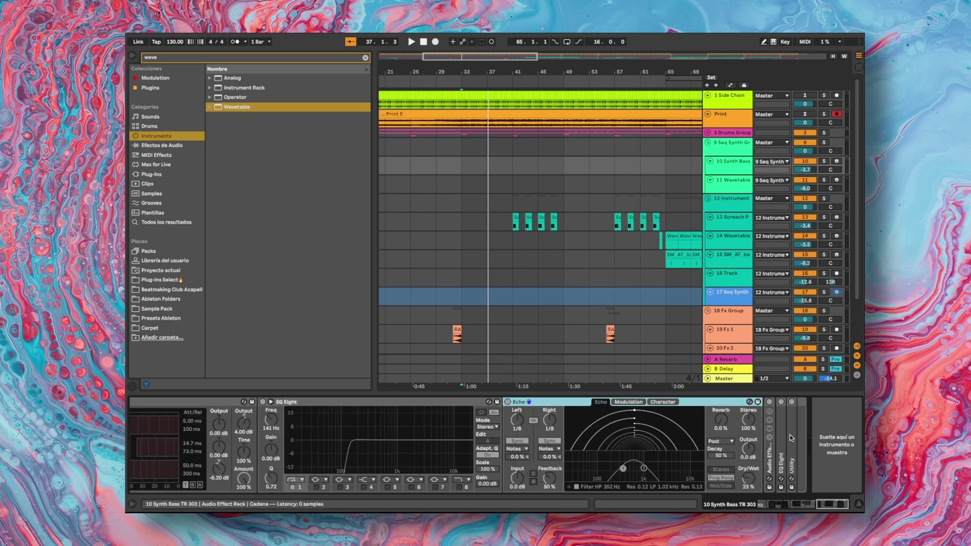
pyautogui.doubleClick(772, 458)
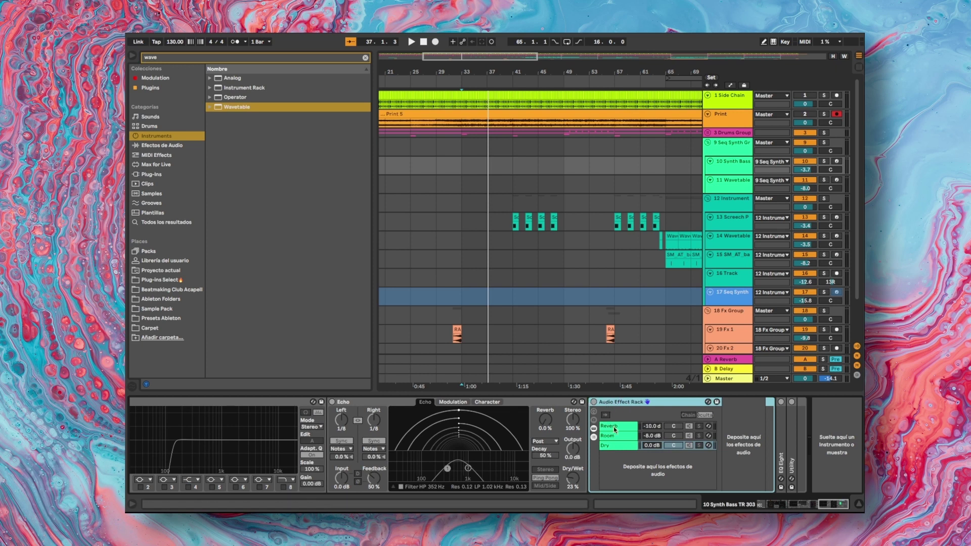
pyautogui.click(615, 429)
pyautogui.click(623, 438)
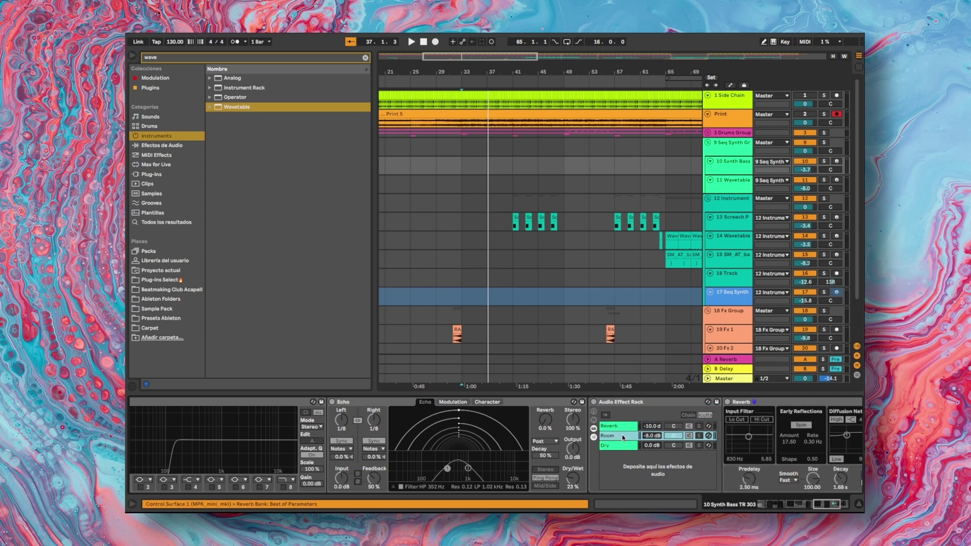
pyautogui.click(587, 403)
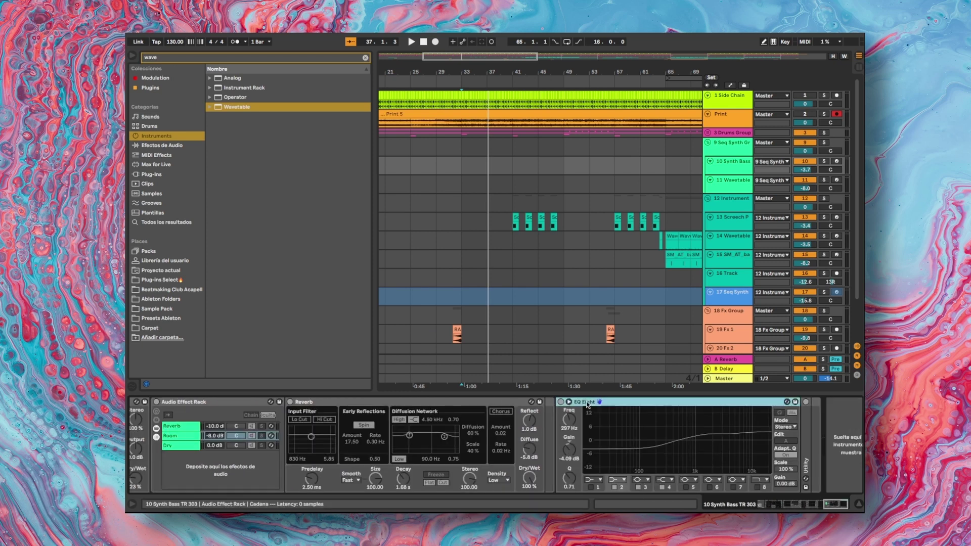
pyautogui.doubleClick(806, 452)
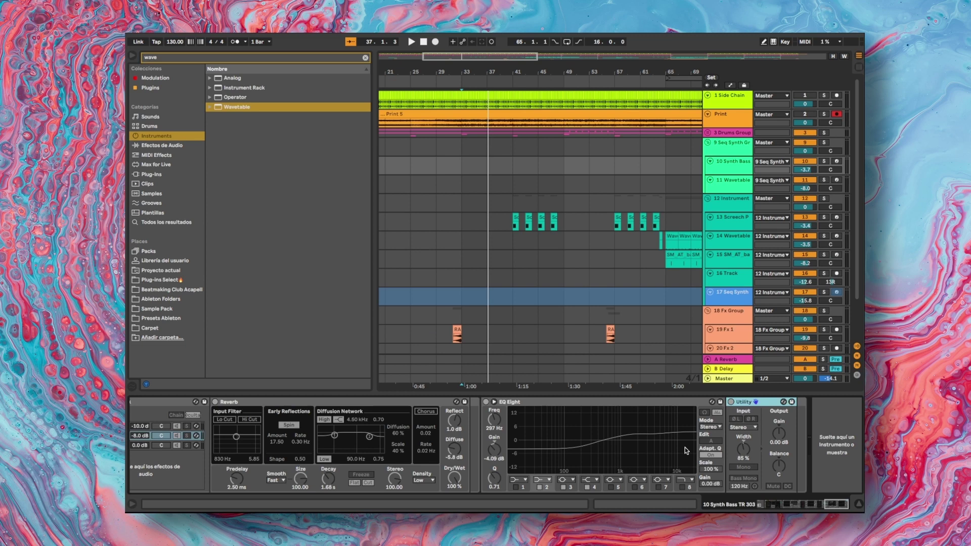
# Play the soloed Synth Bass with its effects bypassed and switch on the first EQ Eight and the Overdrive
pyautogui.scroll(5, 669, 449)
pyautogui.press('space')
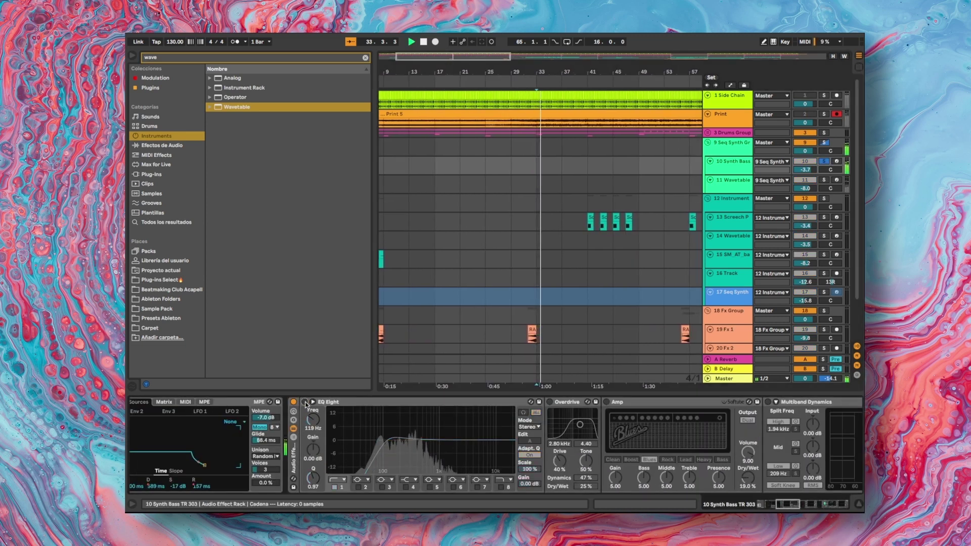
pyautogui.click(305, 402)
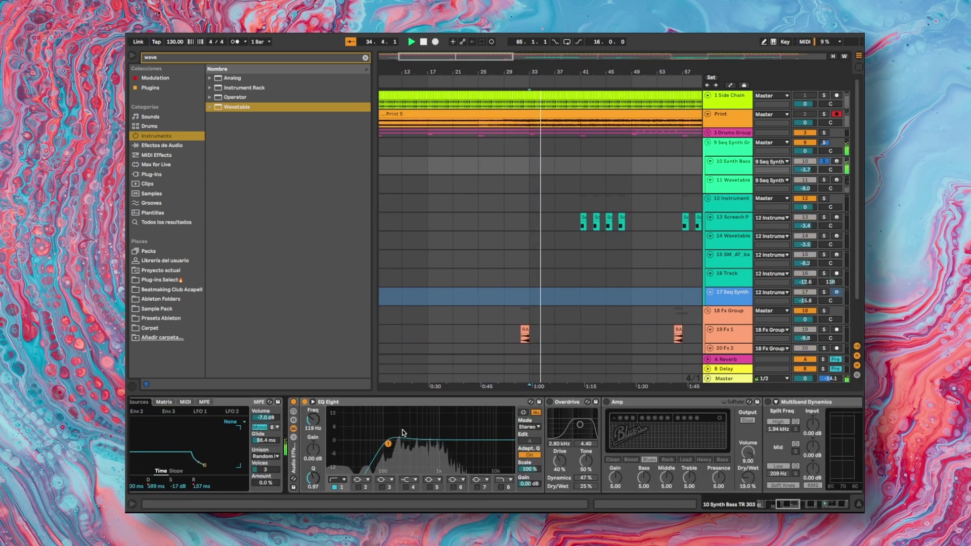
pyautogui.click(549, 402)
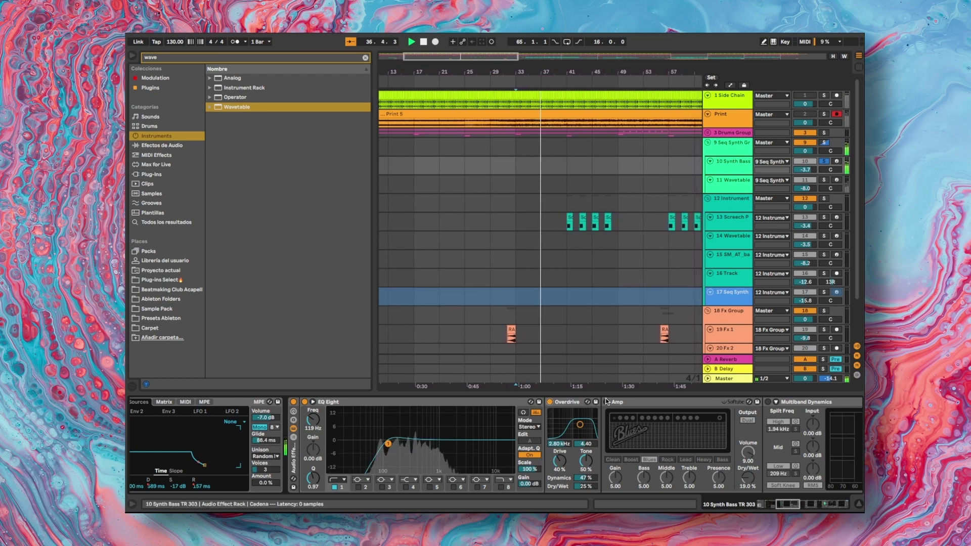
# Switch on the Amp, Multiband Dynamics, second EQ Eight and Echo one by one while the bass plays
pyautogui.hscroll(5, 598, 450)
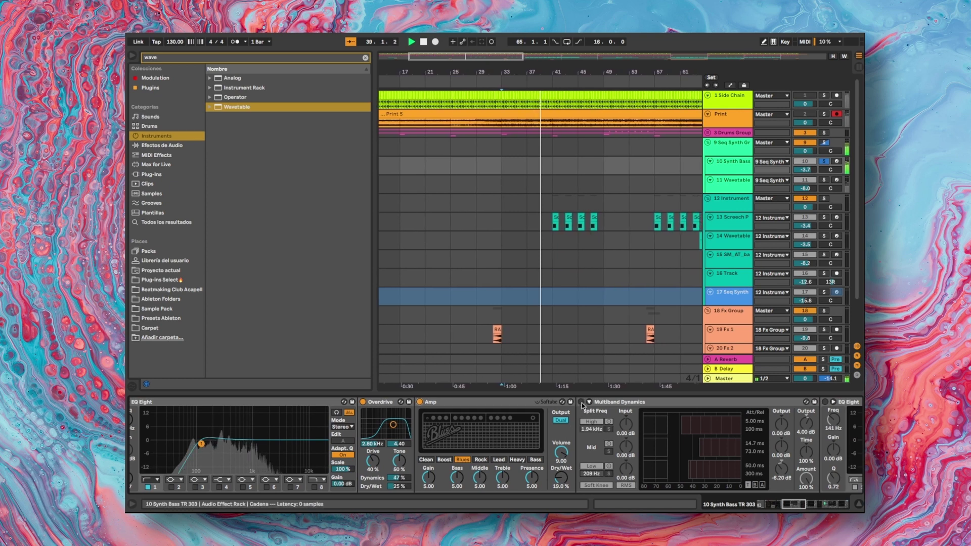
pyautogui.hscroll(2, 661, 452)
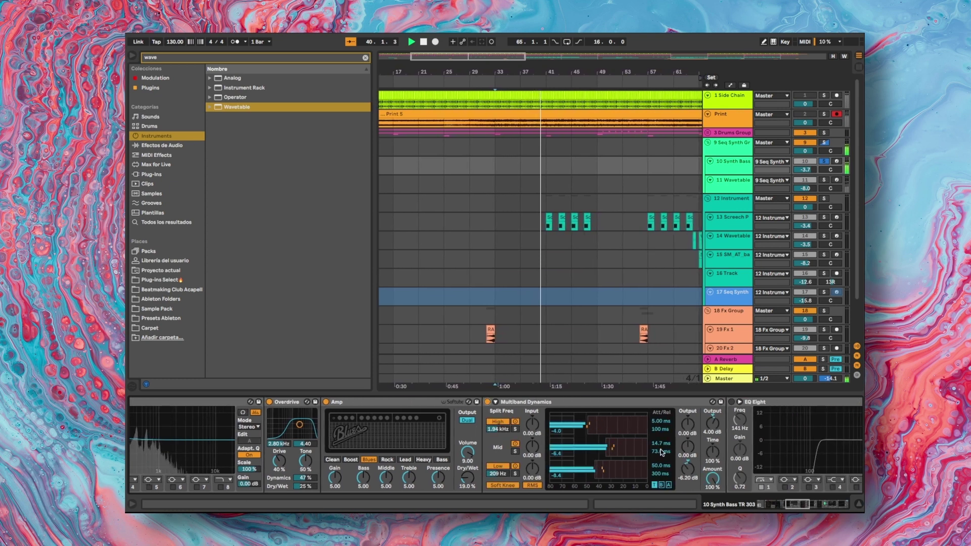
pyautogui.hscroll(2, 661, 451)
pyautogui.hscroll(2, 672, 444)
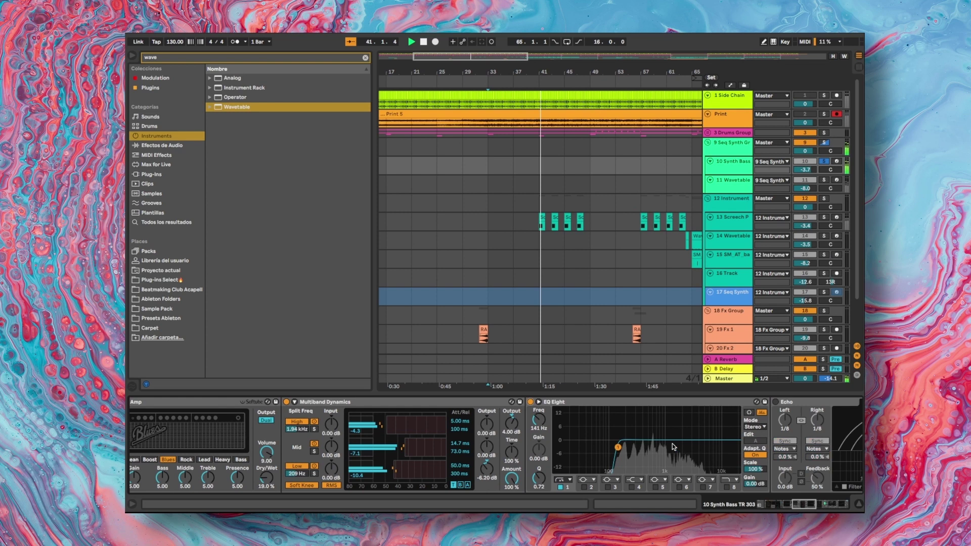
pyautogui.hscroll(4, 672, 444)
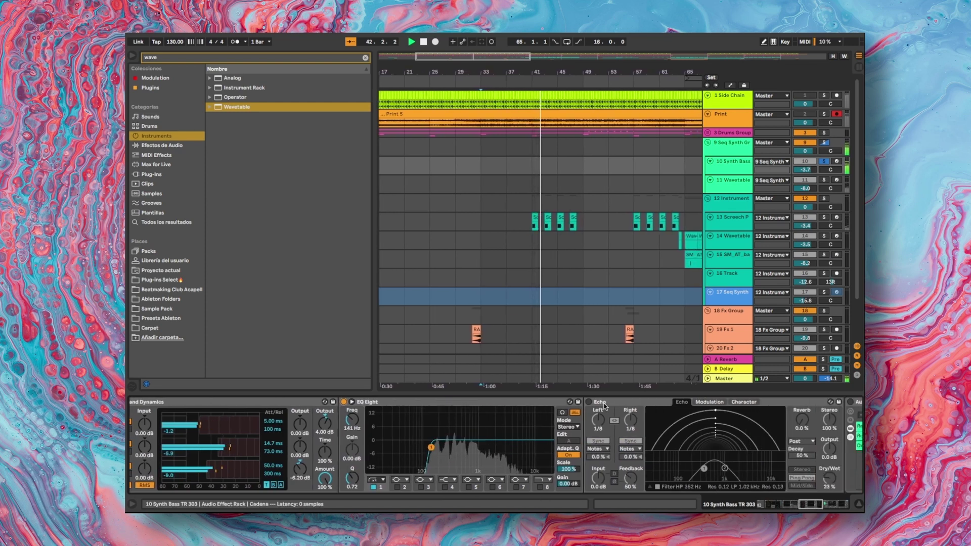
pyautogui.click(588, 401)
pyautogui.hscroll(2, 626, 440)
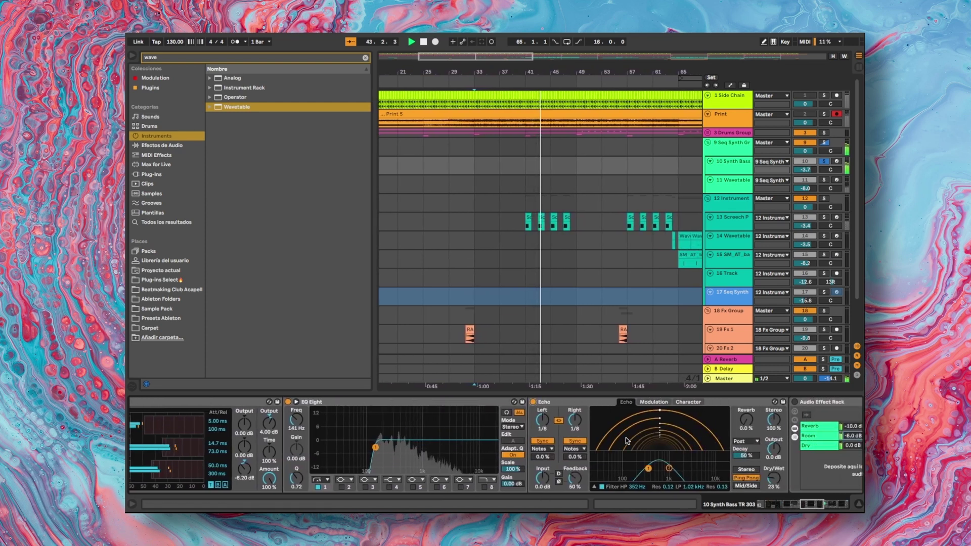
# Switch on the Audio Effect Rack with the reverb chains and the last EQ Eight while the Synth Bass plays
pyautogui.hscroll(2, 627, 440)
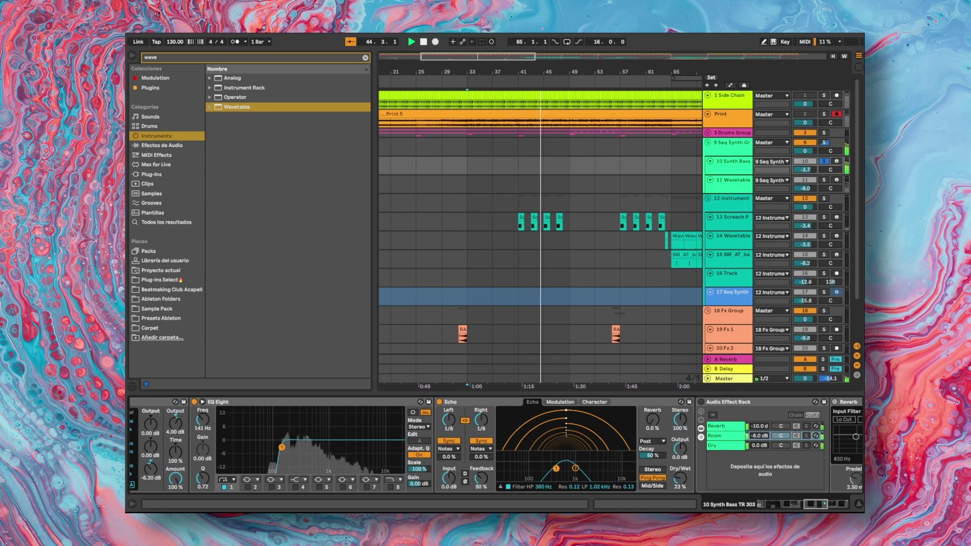
pyautogui.hscroll(3, 551, 409)
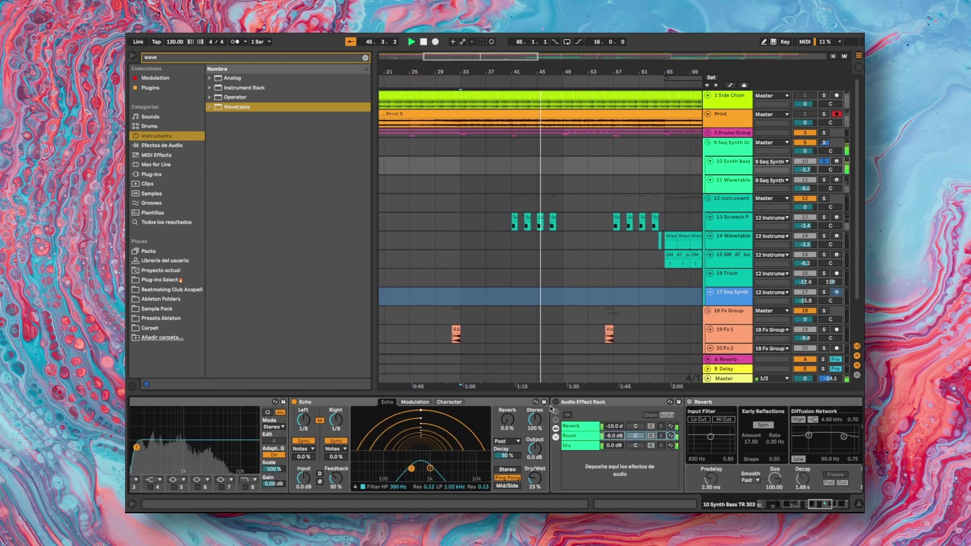
pyautogui.hscroll(5, 575, 423)
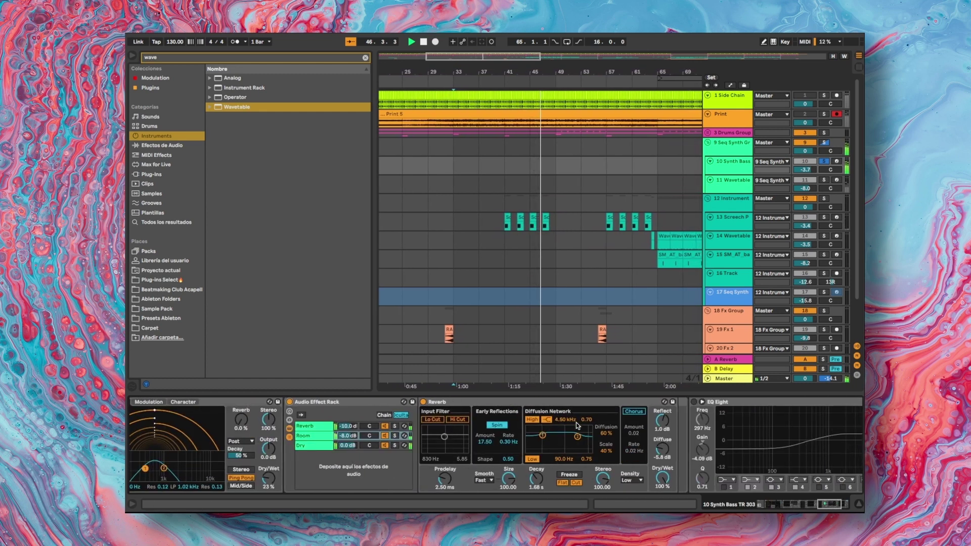
pyautogui.hscroll(1, 693, 412)
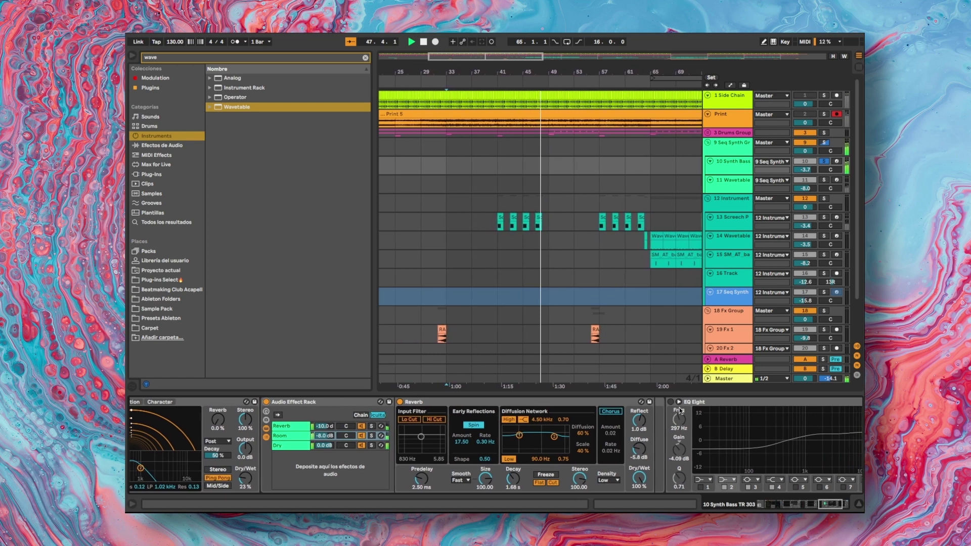
pyautogui.click(670, 401)
pyautogui.hscroll(1, 659, 422)
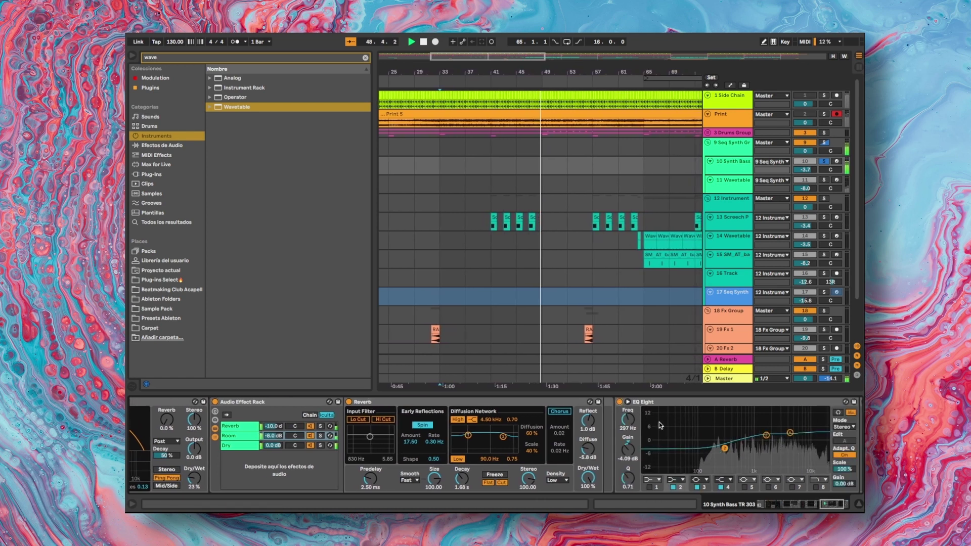
pyautogui.hscroll(3, 660, 425)
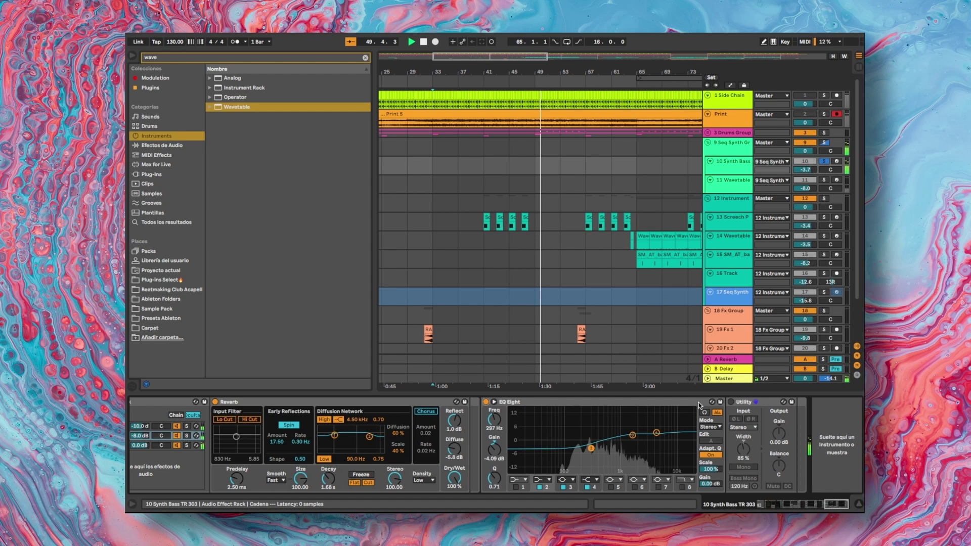
# Bypass the Synth Bass's whole effect rack and switch it back on to compare the dry and processed sound
pyautogui.hscroll(-5, 477, 460)
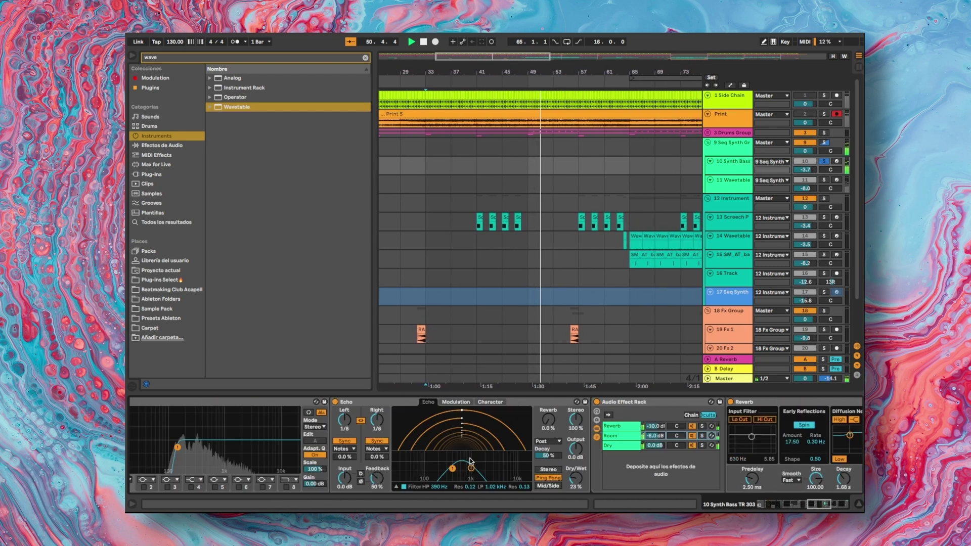
pyautogui.hscroll(-10, 469, 457)
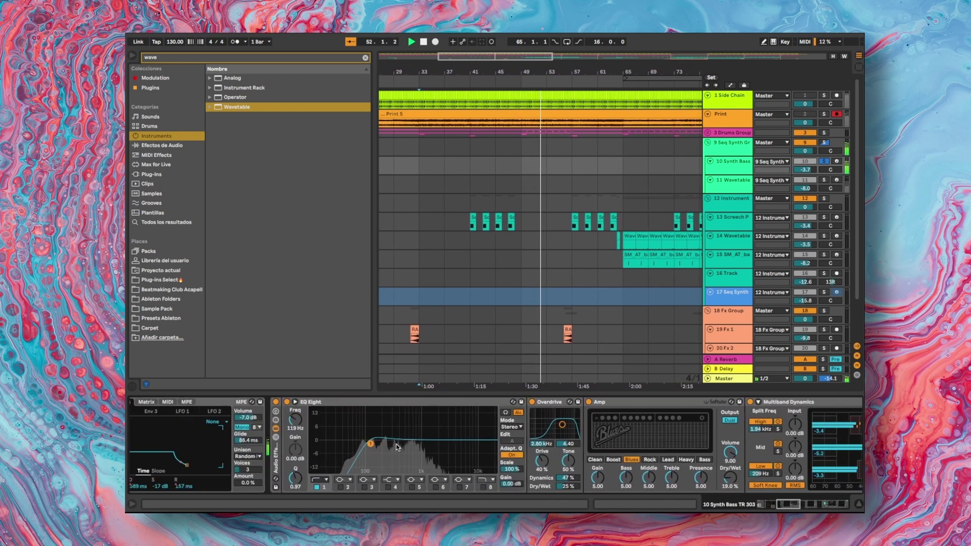
pyautogui.click(274, 402)
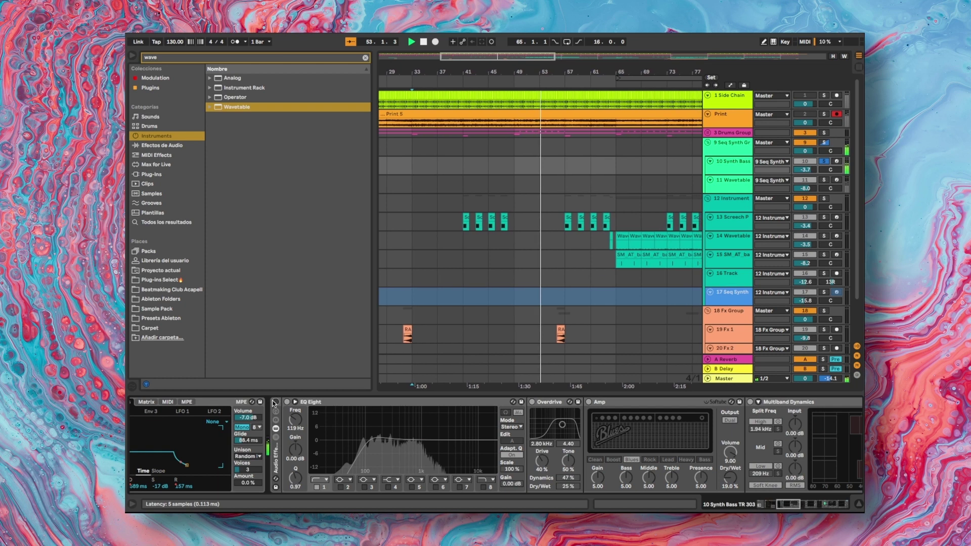
pyautogui.click(274, 402)
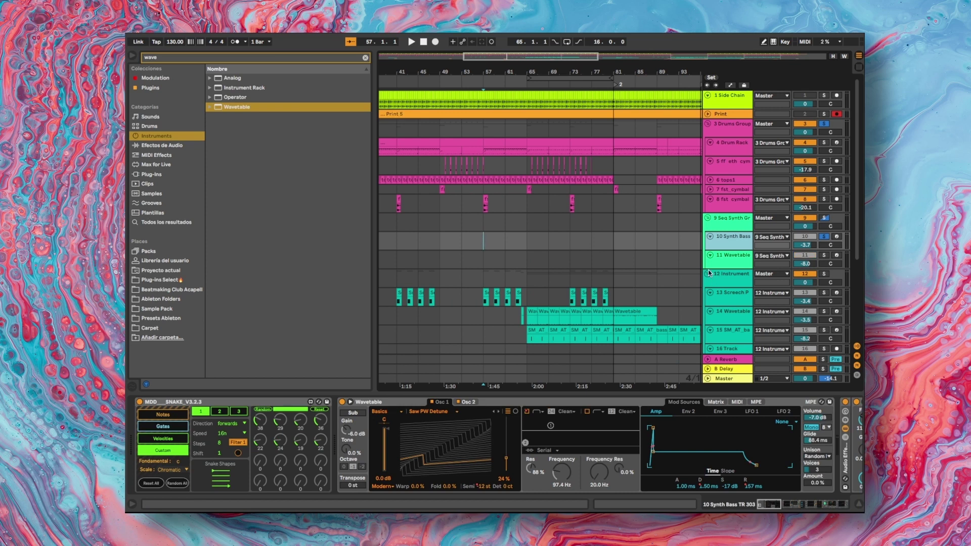
# Show the automation lanes and play from bar 57 to hear the Synth Bass's Amp Release and Amp Decay ramps
pyautogui.press('a')
pyautogui.press('+')
pyautogui.press('+')
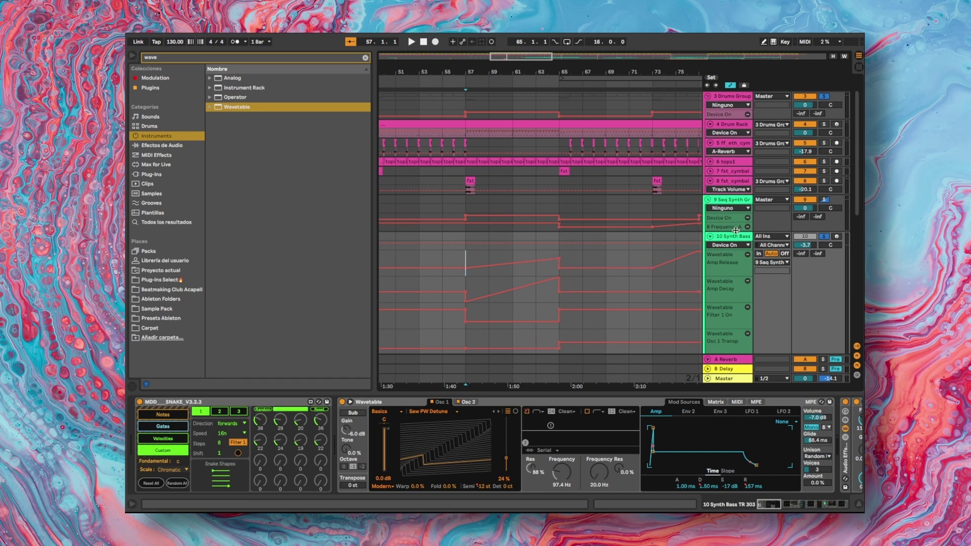
pyautogui.scroll(-3, 724, 249)
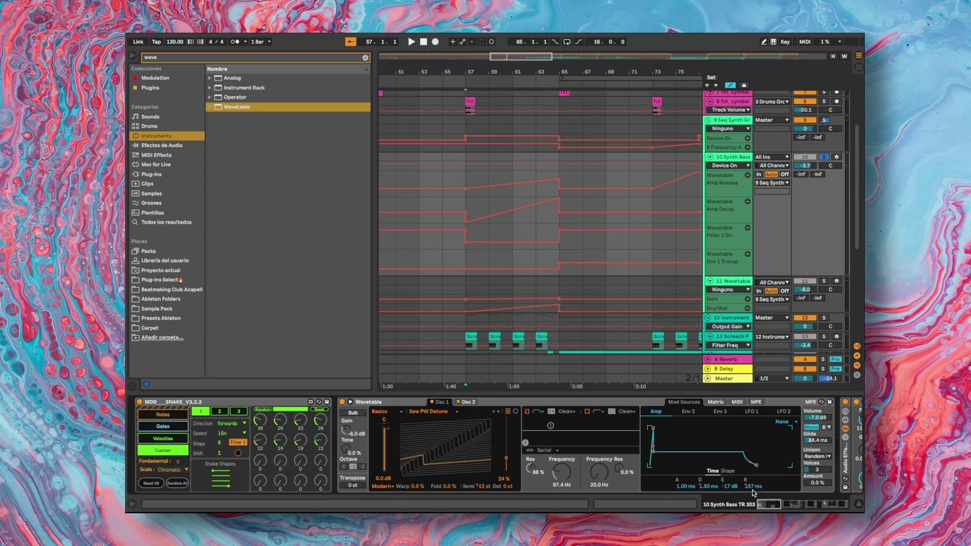
pyautogui.press('space')
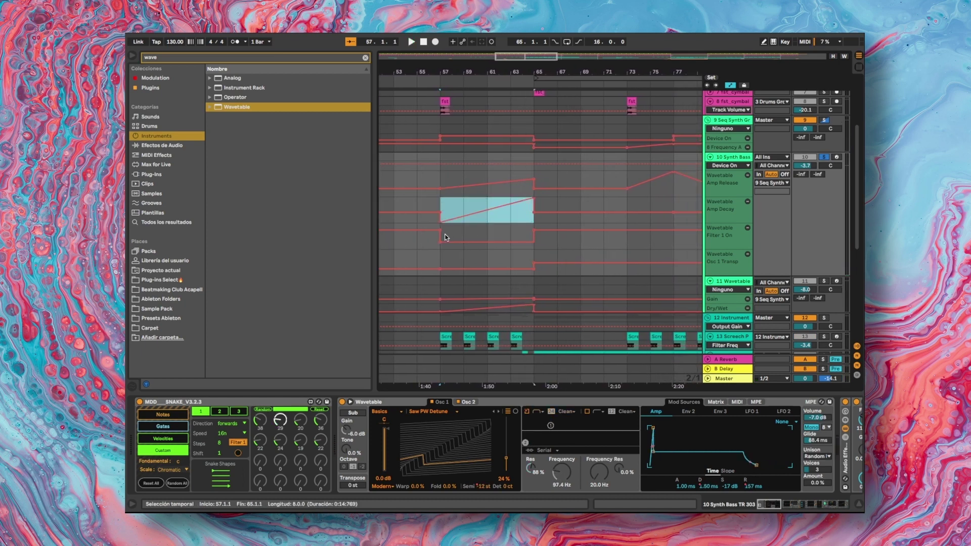
# Inspect the Synth Bass's Filter 1 On automation around bar 57, playing into it from bar 53
pyautogui.click(445, 237)
pyautogui.press('+')
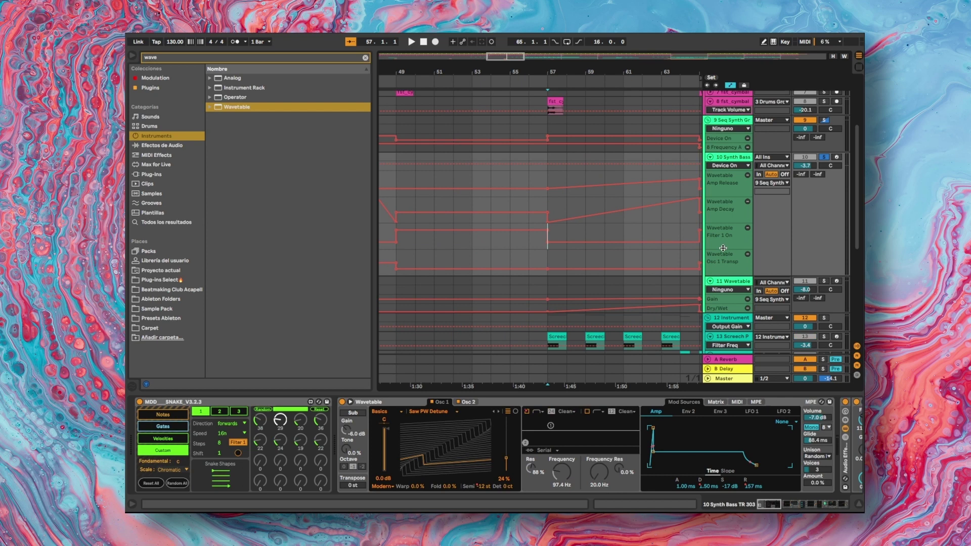
pyautogui.scroll(5, 720, 239)
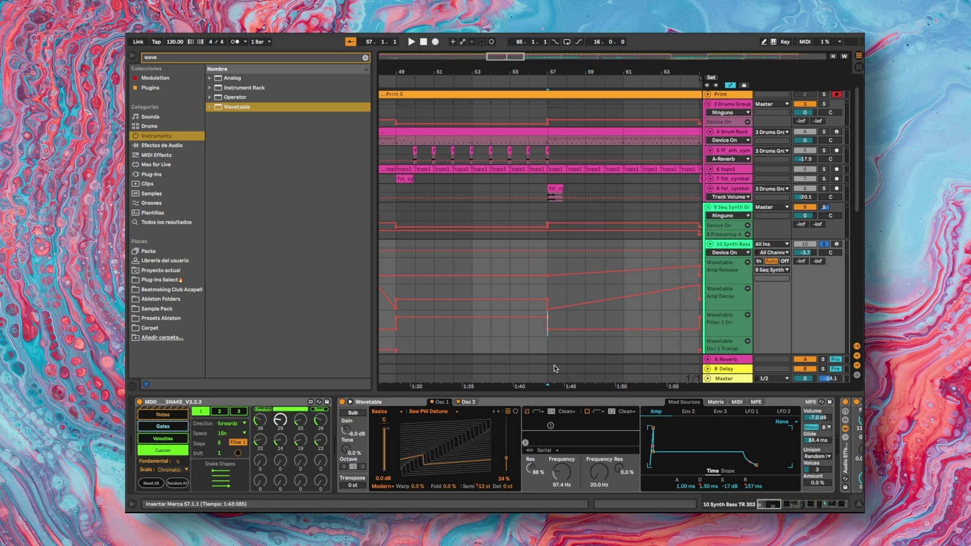
pyautogui.scroll(-3, 566, 340)
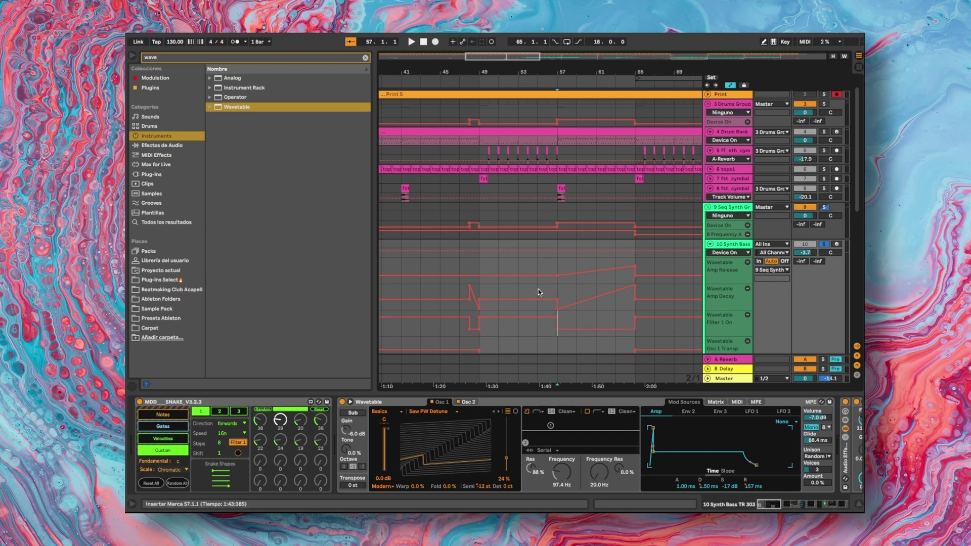
pyautogui.click(538, 293)
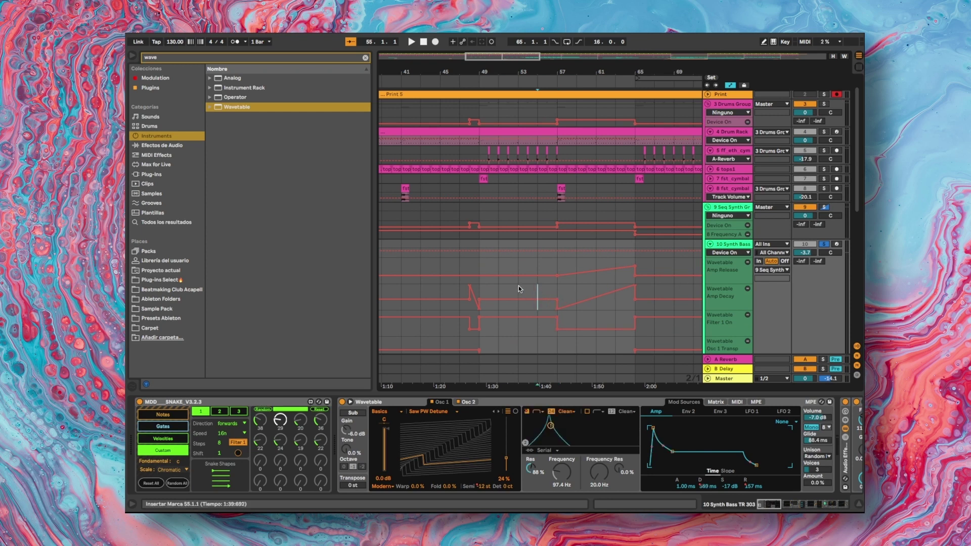
pyautogui.click(518, 289)
pyautogui.press('space')
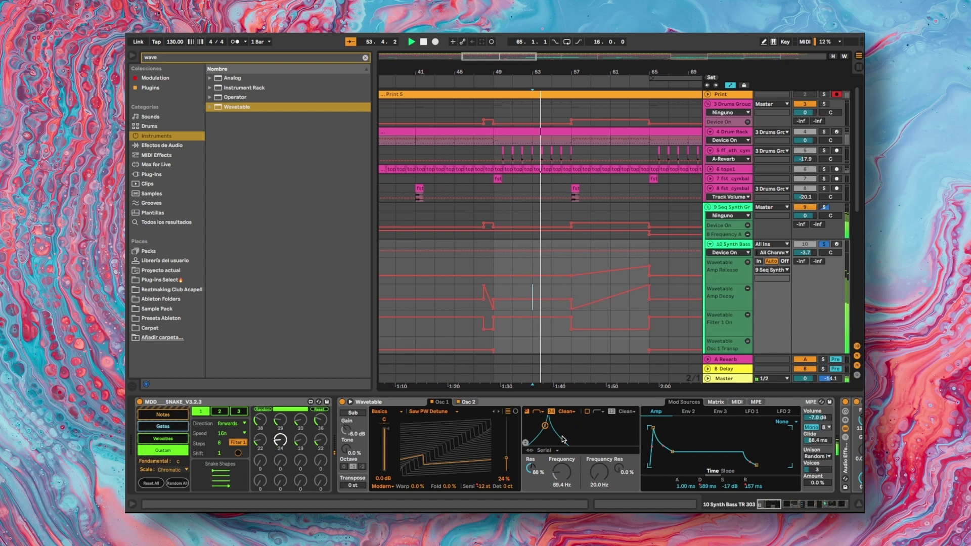
pyautogui.click(728, 322)
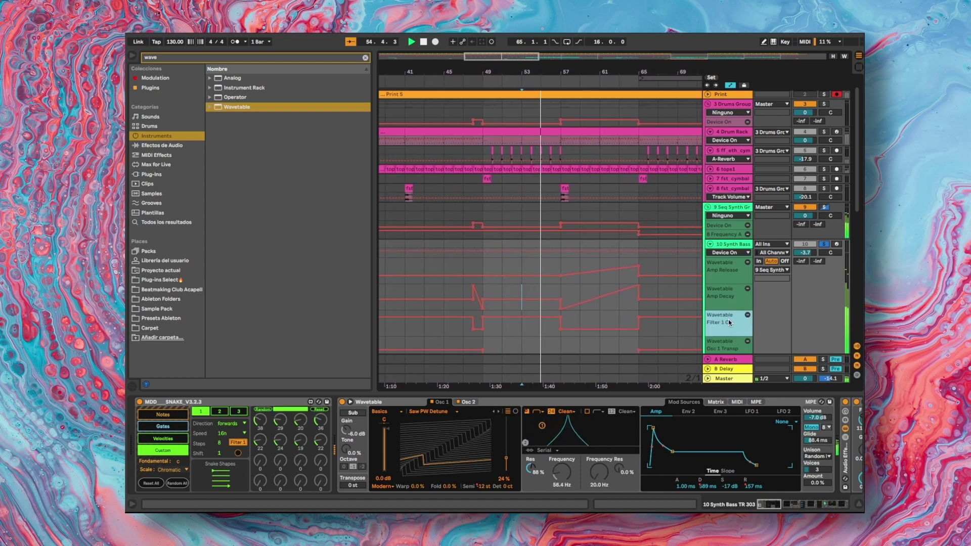
pyautogui.scroll(-3, 558, 288)
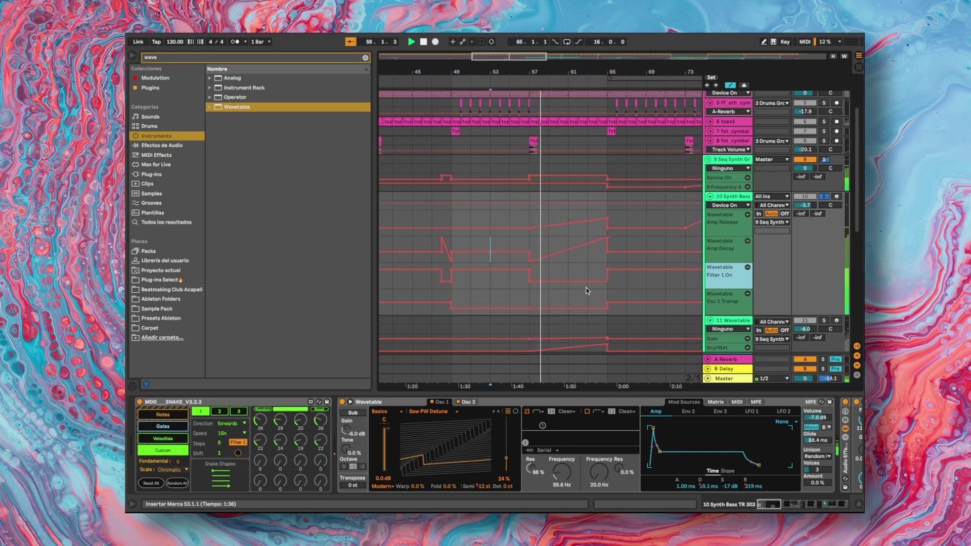
# Inspect the Osc 1 Transpose automation of the Synth Bass and play the passage leading into bar 145
pyautogui.click(714, 302)
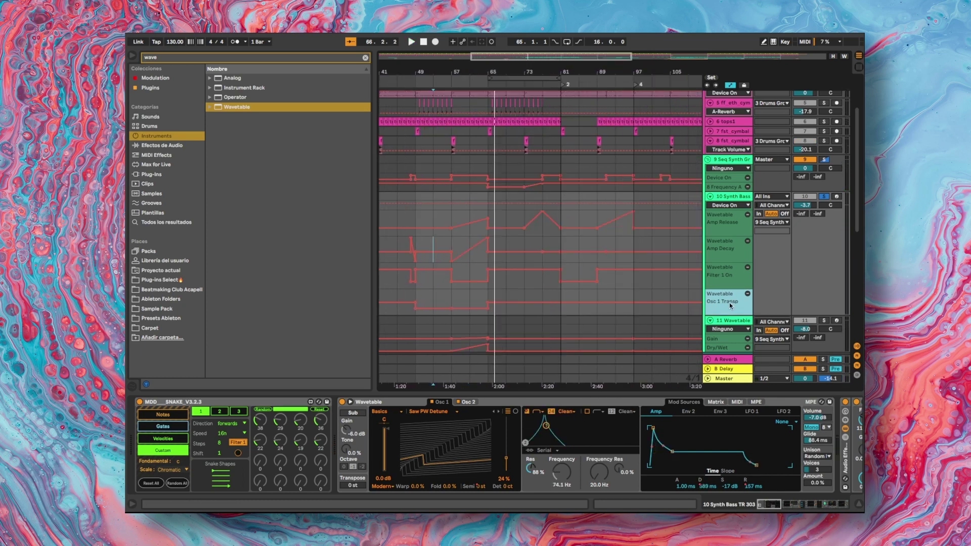
pyautogui.hscroll(6, 543, 288)
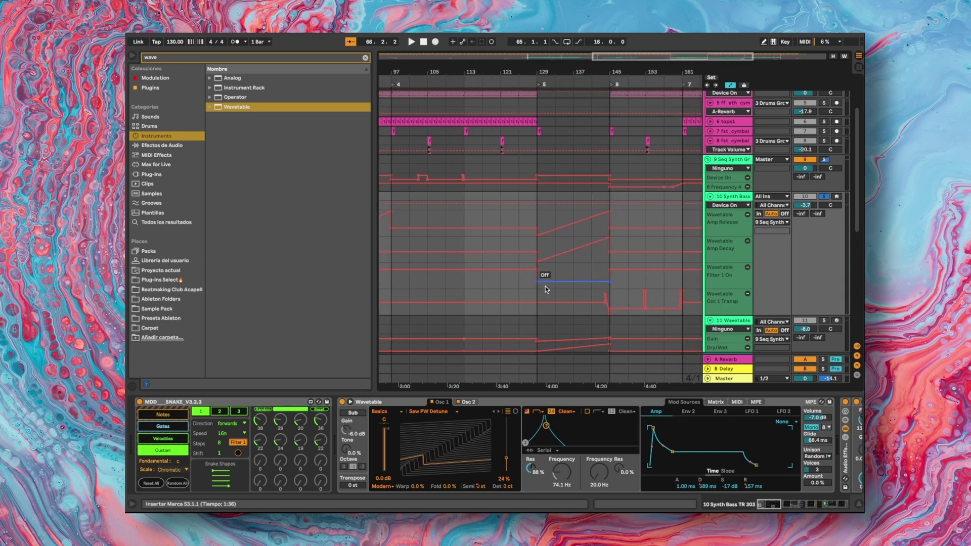
pyautogui.scroll(8, 618, 303)
pyautogui.click(561, 306)
pyautogui.press('space')
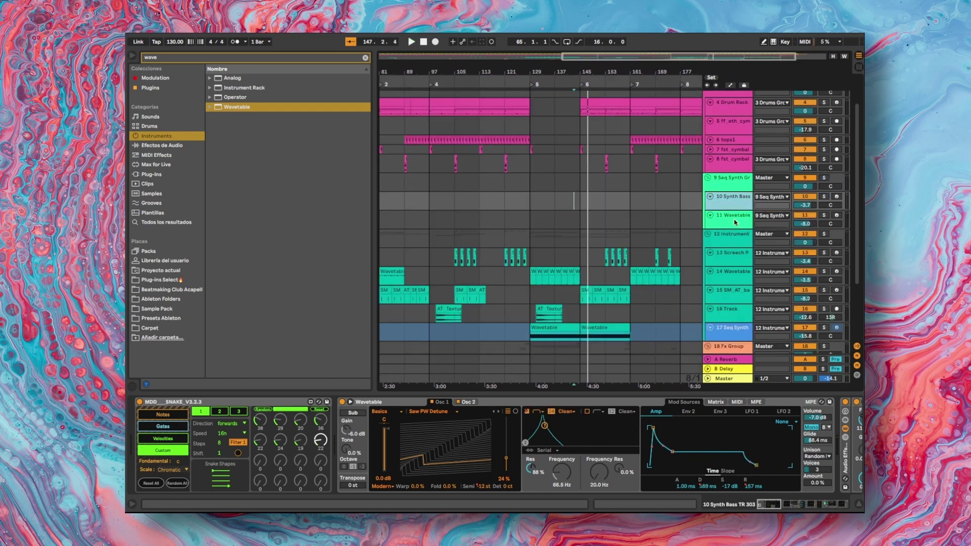
# Open the devices of track 11 Wavetable and examine both Wavetable oscillators and the EQ Eight
pyautogui.click(733, 224)
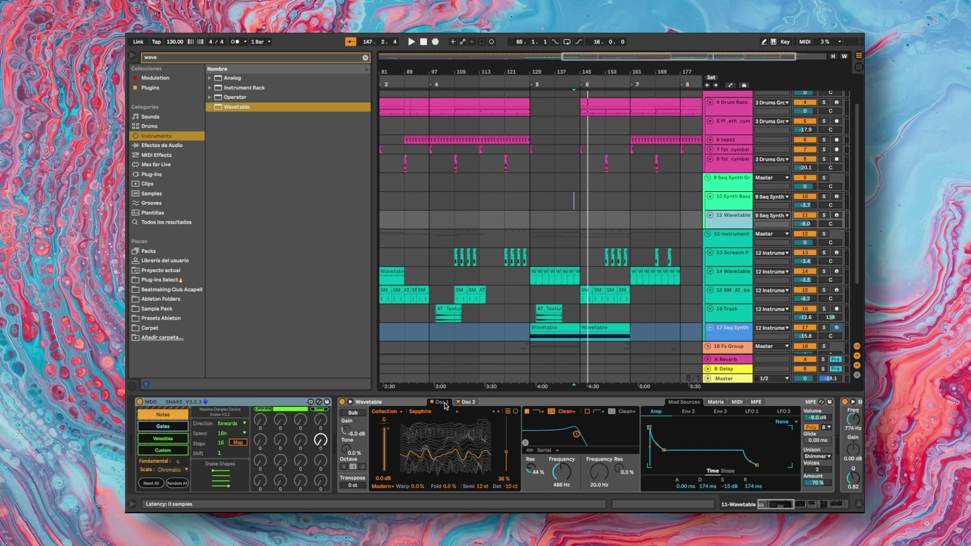
pyautogui.click(474, 401)
pyautogui.click(443, 403)
pyautogui.hscroll(10, 562, 420)
pyautogui.click(570, 421)
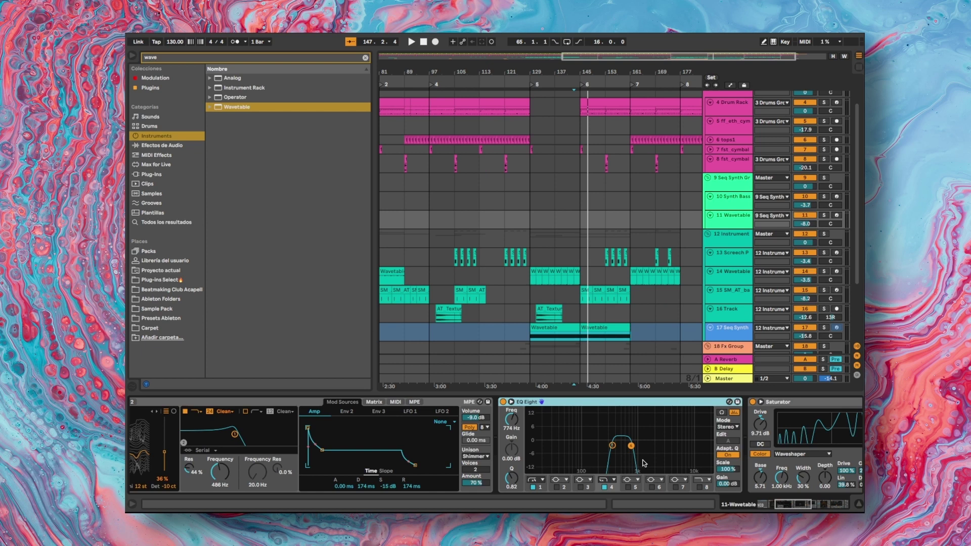
# Examine the Saturator, Echo and Reverb settings in the effect chain of track 11 Wavetable
pyautogui.hscroll(6, 643, 463)
pyautogui.click(614, 436)
pyautogui.hscroll(4, 613, 436)
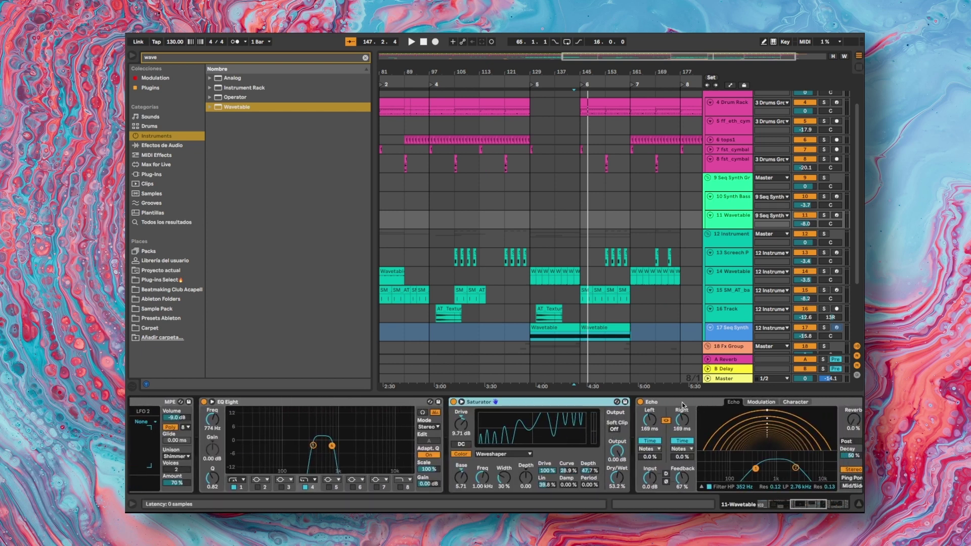
pyautogui.hscroll(4, 683, 405)
pyautogui.click(592, 405)
pyautogui.hscroll(5, 770, 483)
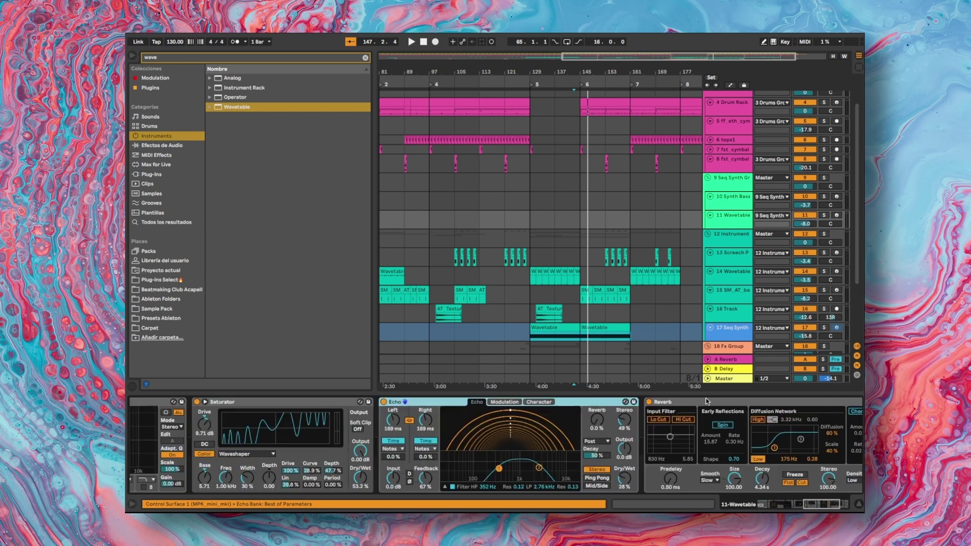
pyautogui.click(707, 403)
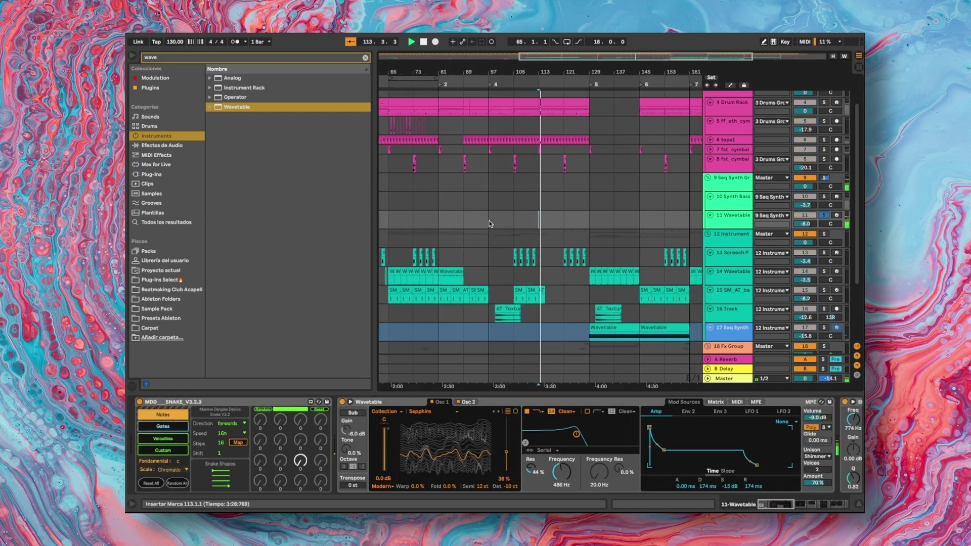
# Play the soloed track 11 Wavetable from bar 97
pyautogui.click(488, 221)
pyautogui.press('space')
pyautogui.press('space')
pyautogui.press('+')
pyautogui.scroll(3, 548, 276)
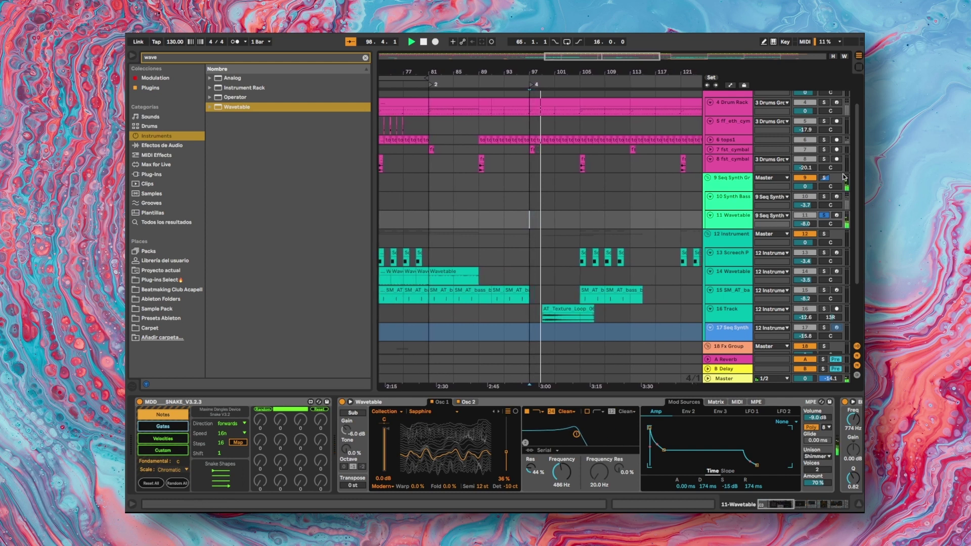
# Toggle the Synth Bass's solo and check SNAKE's gates and notes pages on track 11 Wavetable during playback
pyautogui.click(824, 196)
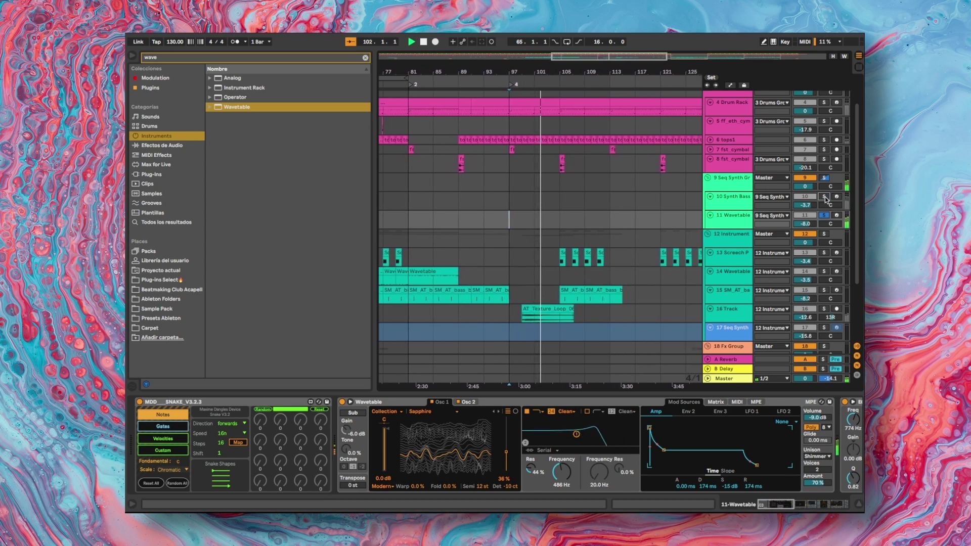
pyautogui.click(824, 197)
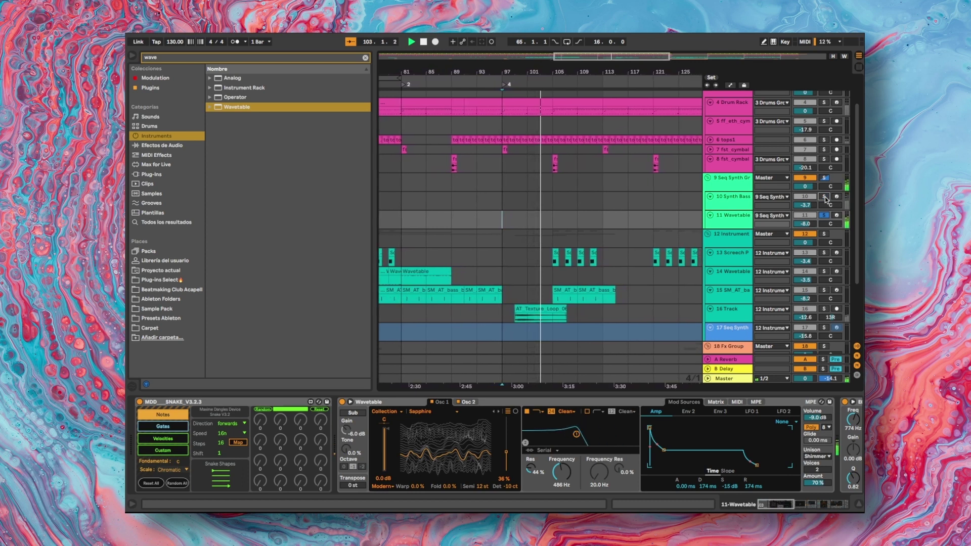
pyautogui.click(175, 428)
pyautogui.click(169, 415)
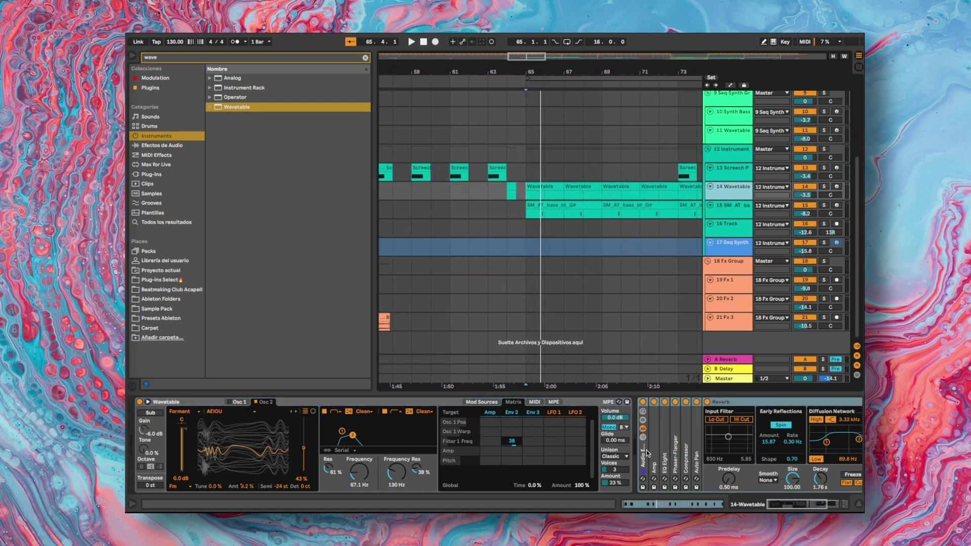
# Bypass the effect rack on track 14 Wavetable and check the Formant AEIOU wavetable chosen for its second oscillator
pyautogui.click(643, 402)
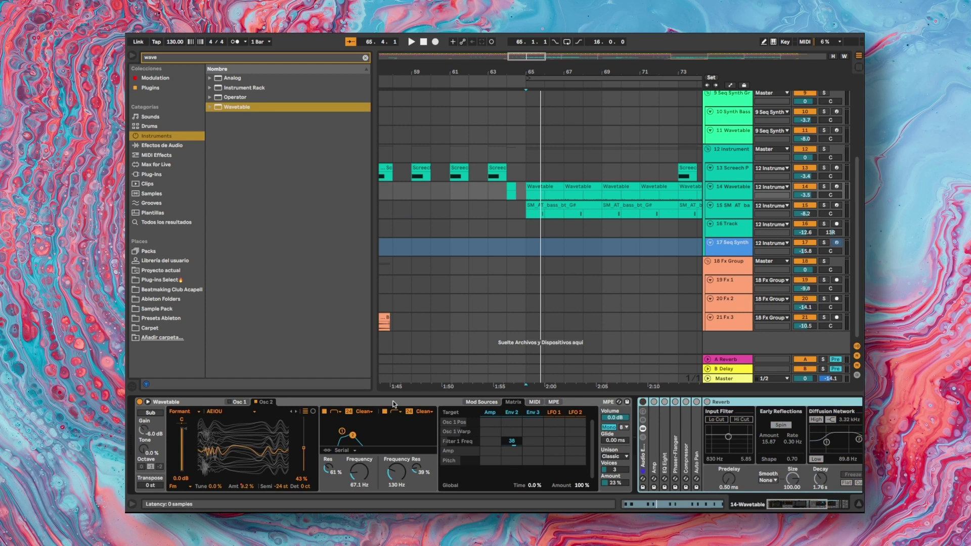
pyautogui.click(394, 404)
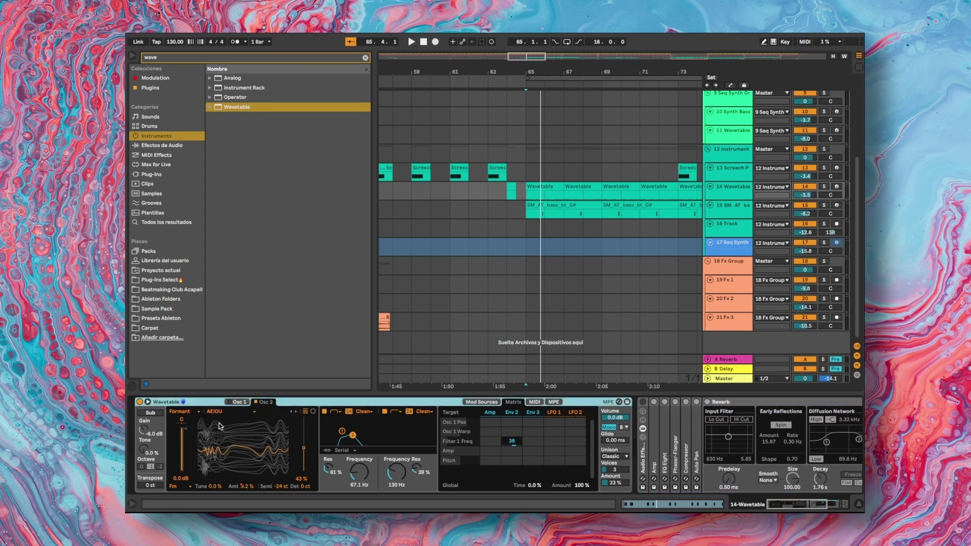
pyautogui.click(190, 412)
pyautogui.click(205, 454)
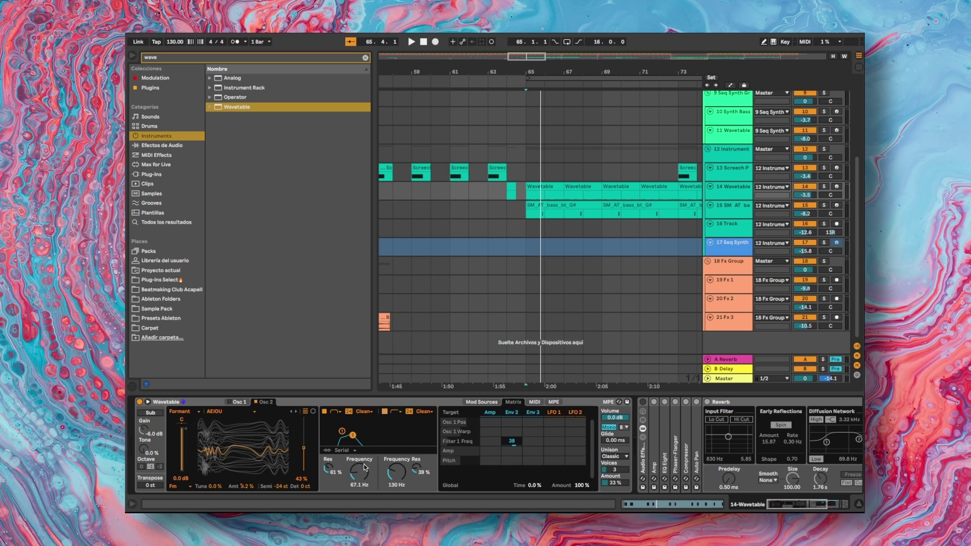
# Check Envelope 2 in track 14 Wavetable's modulation sources and compare its first filter off and on during soloed playback
pyautogui.click(512, 413)
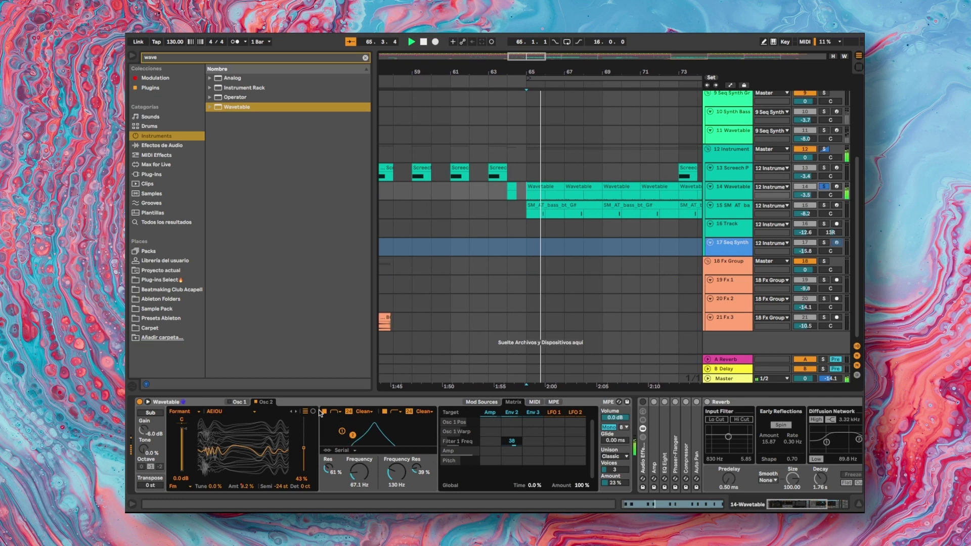
pyautogui.click(324, 412)
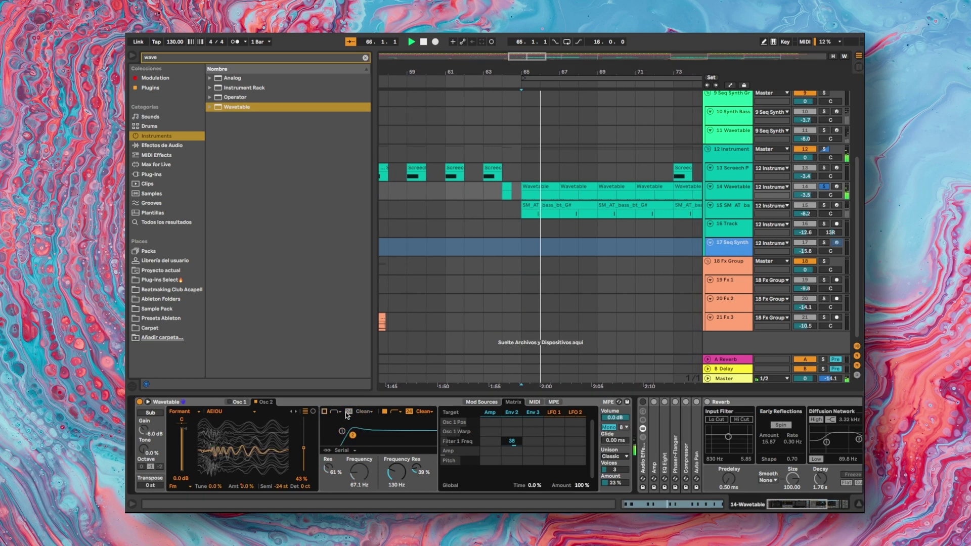
pyautogui.click(384, 412)
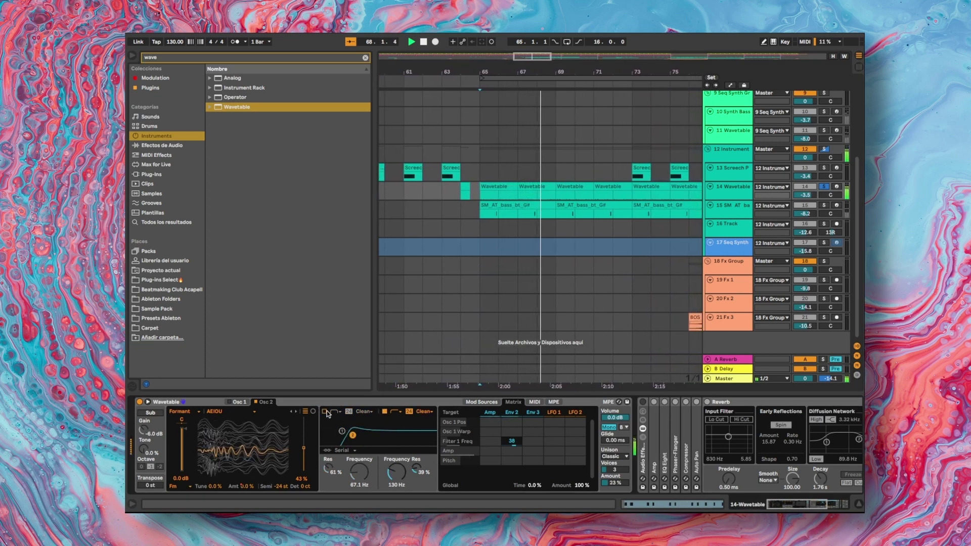
pyautogui.click(325, 411)
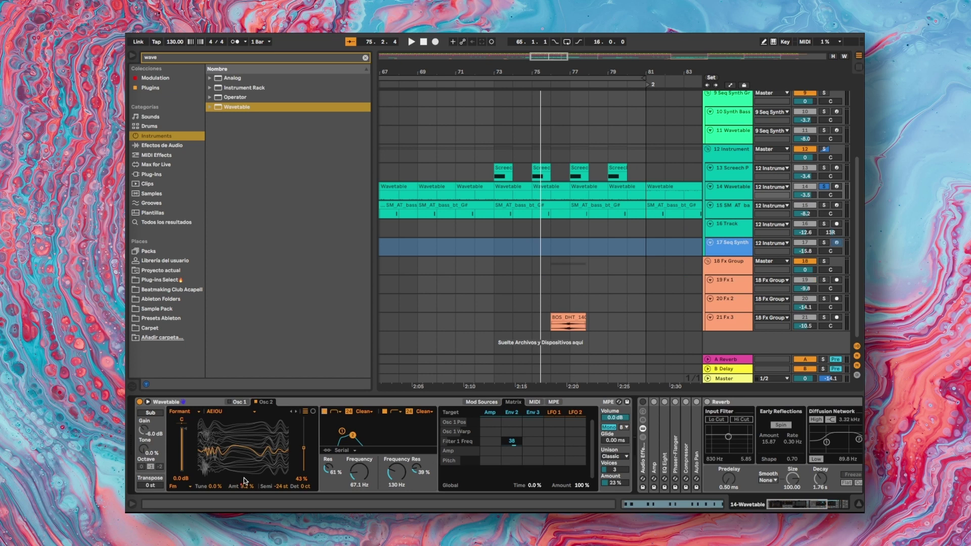
# Show the automation lanes and review track 14 Wavetable's Osc 2 Effect 2 automation with soloed playback
pyautogui.click(747, 214)
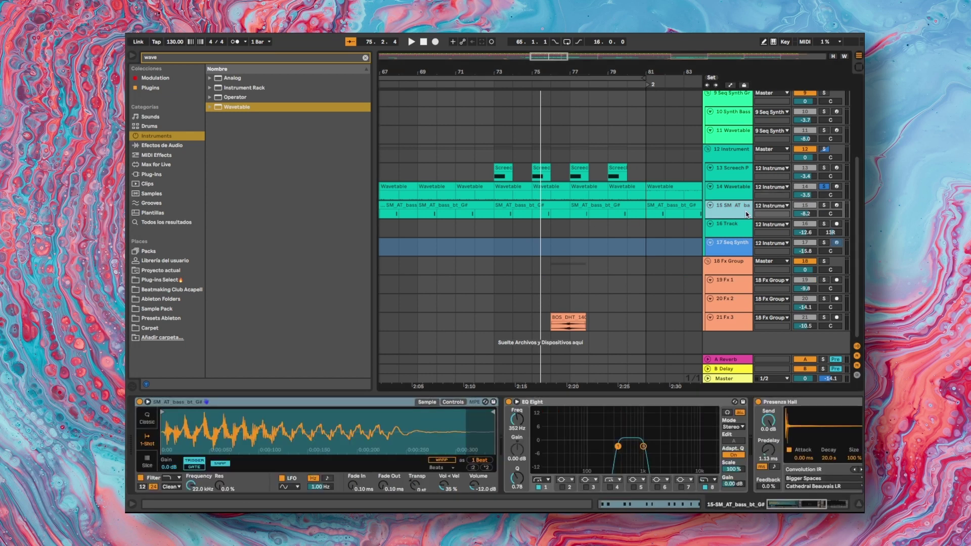
pyautogui.press('a')
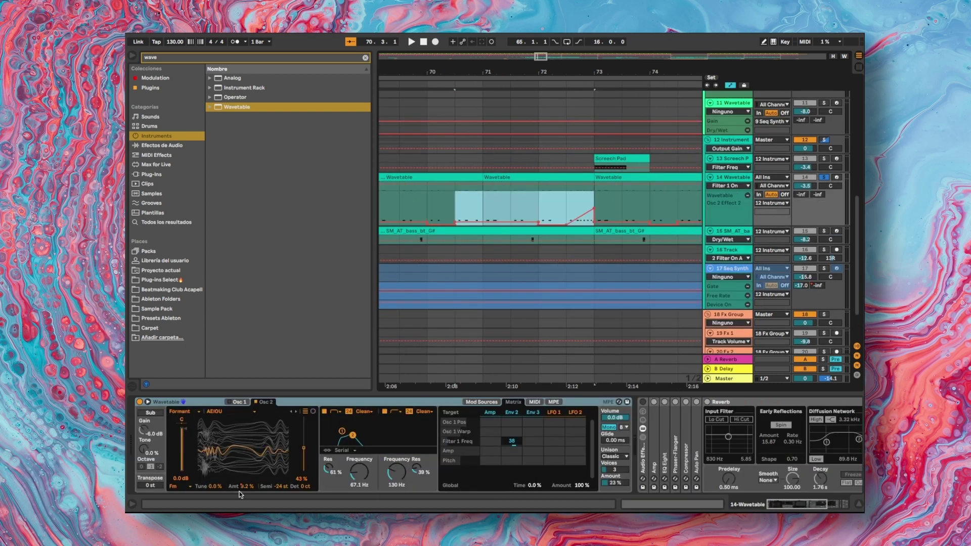
pyautogui.press('space')
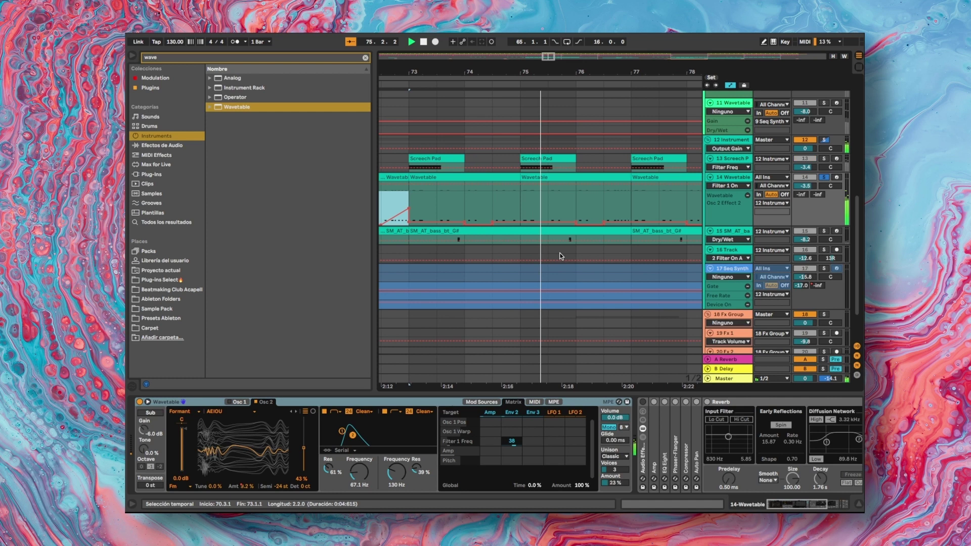
pyautogui.press('space')
pyautogui.scroll(-5, 574, 244)
pyautogui.press('s')
pyautogui.hscroll(4, 639, 424)
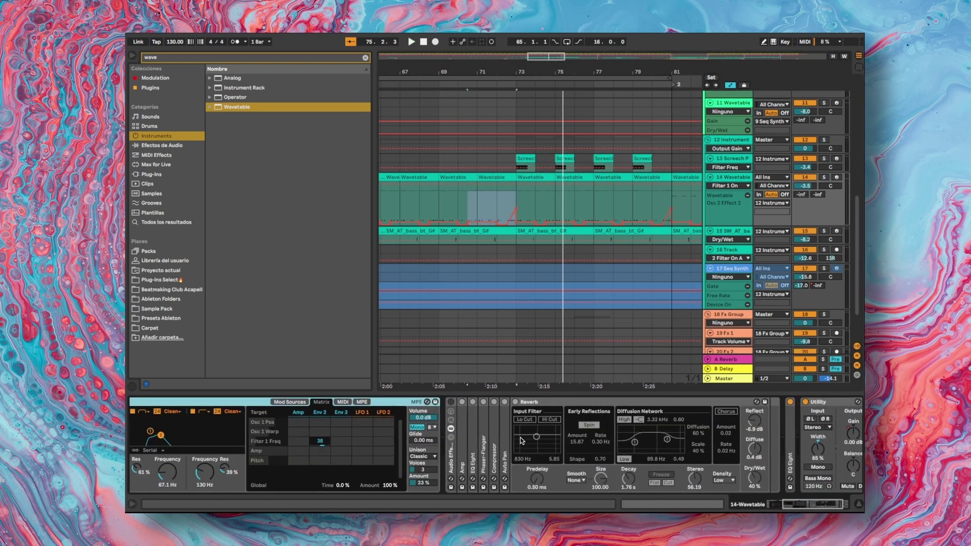
# Unfold the Amp, Phaser-Flanger, Compressor, Auto Pan and both EQ Eight devices in track 14 Wavetable's effect chain
pyautogui.doubleClick(463, 408)
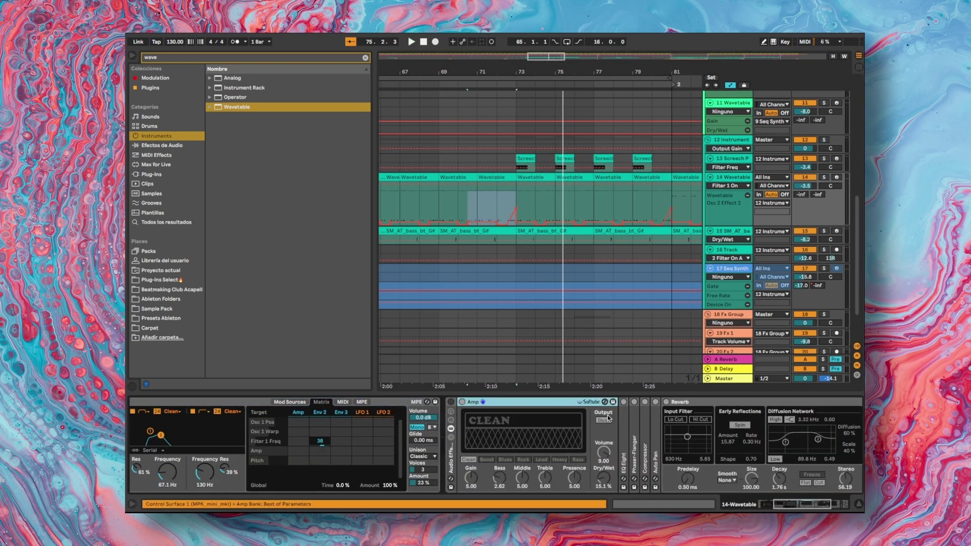
pyautogui.doubleClick(623, 455)
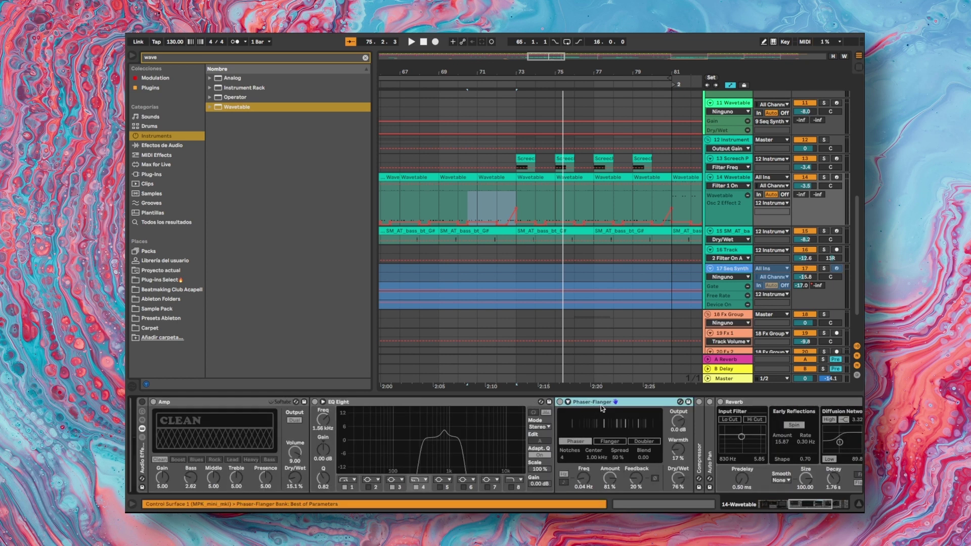
pyautogui.doubleClick(700, 438)
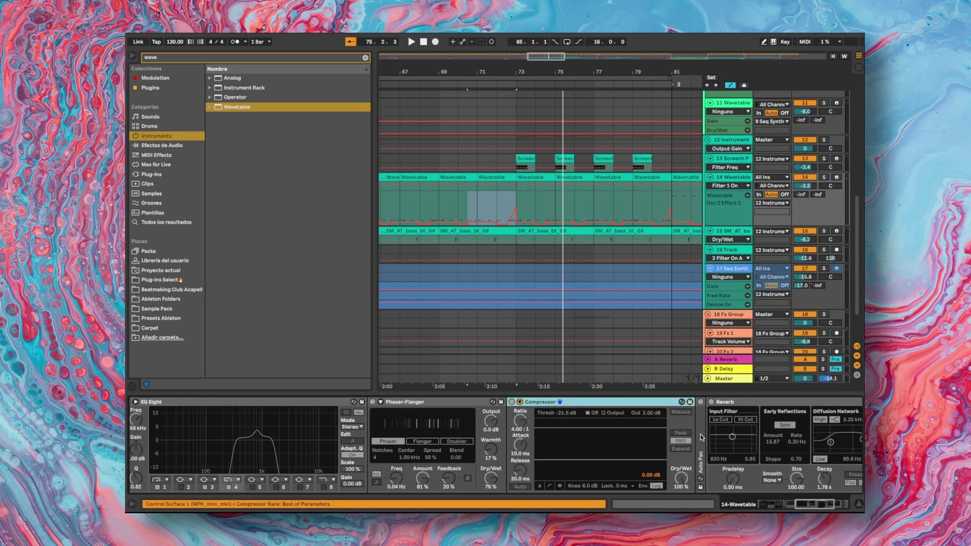
pyautogui.doubleClick(701, 438)
pyautogui.click(695, 404)
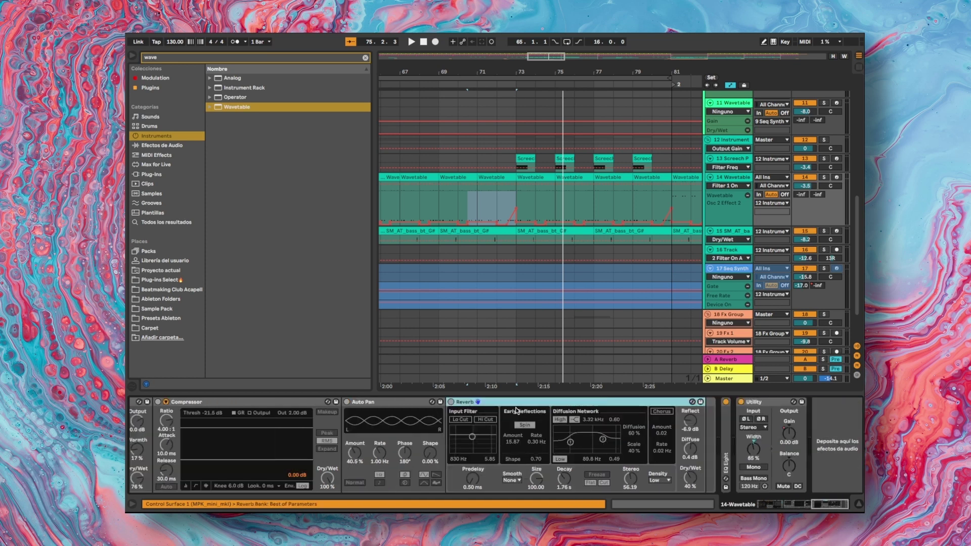
pyautogui.doubleClick(725, 445)
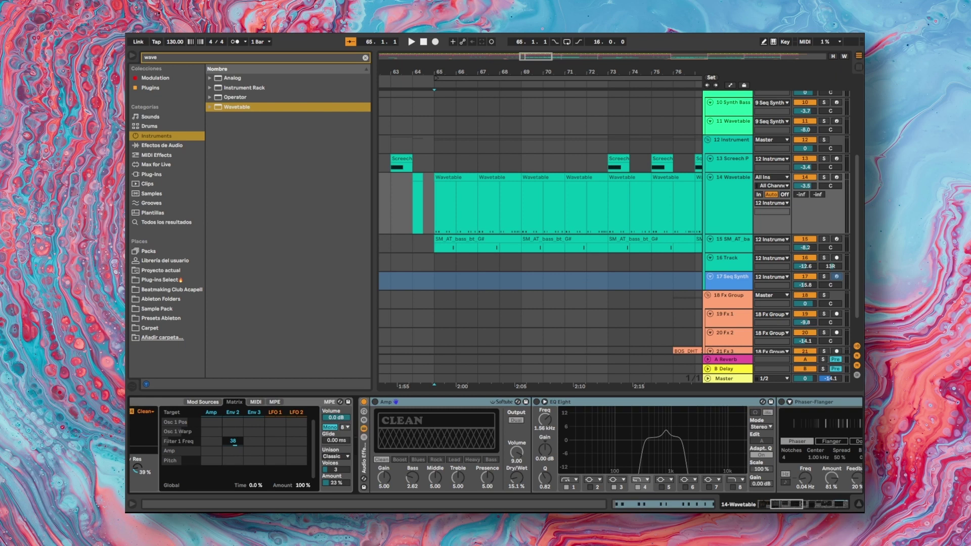
# Play the soloed track 14 Wavetable from bar 65 and re-enable its Amp, EQ Eight, Phaser-Flanger and Compressor one by one
pyautogui.press('space')
pyautogui.click(376, 403)
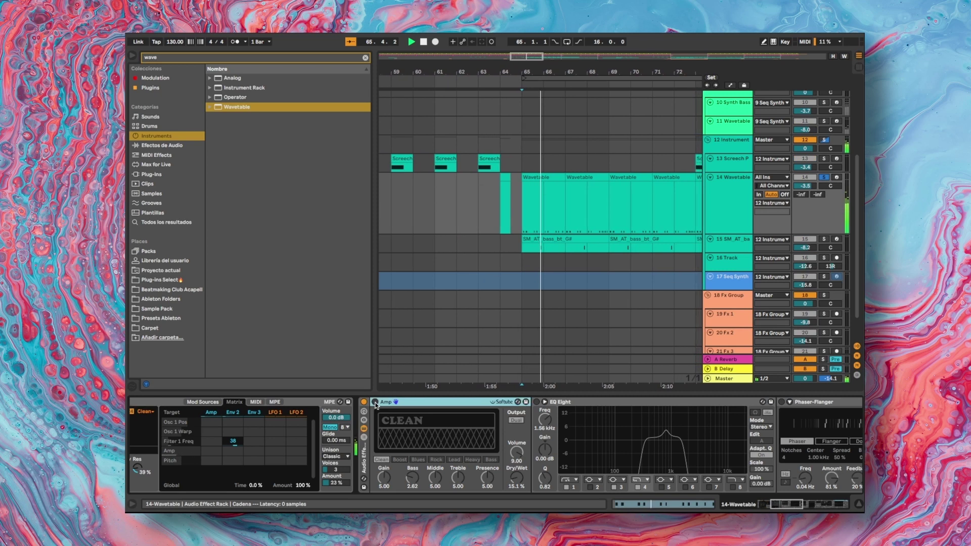
pyautogui.hscroll(5, 414, 433)
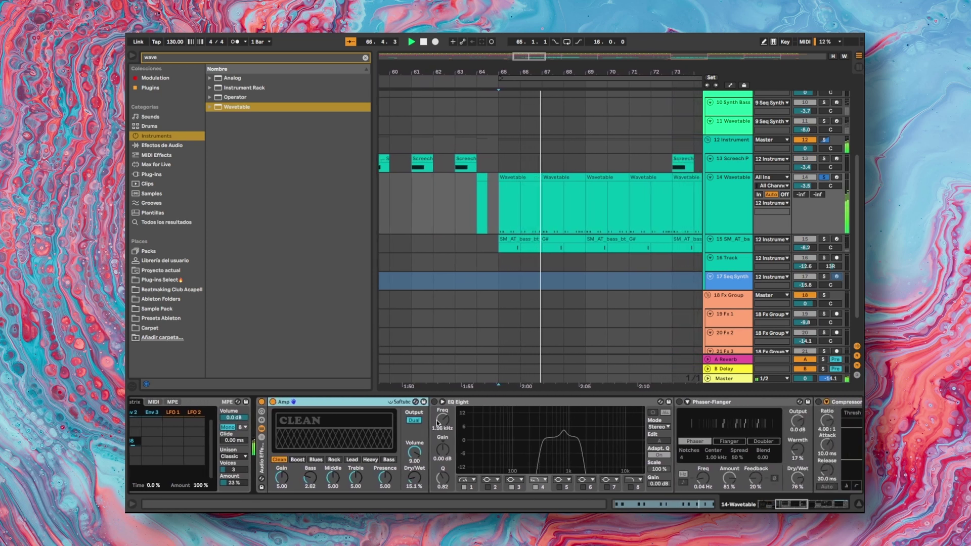
pyautogui.click(437, 402)
pyautogui.hscroll(5, 506, 409)
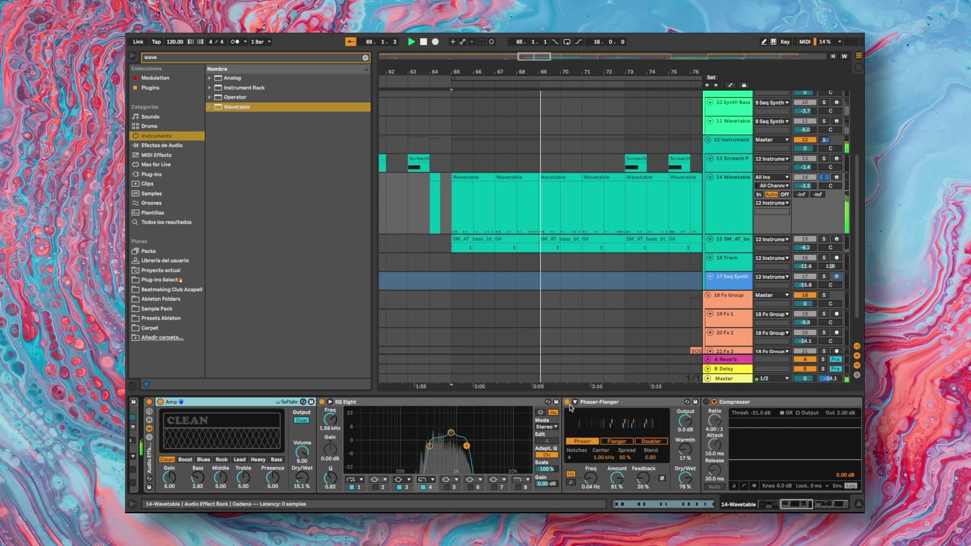
pyautogui.hscroll(7, 576, 410)
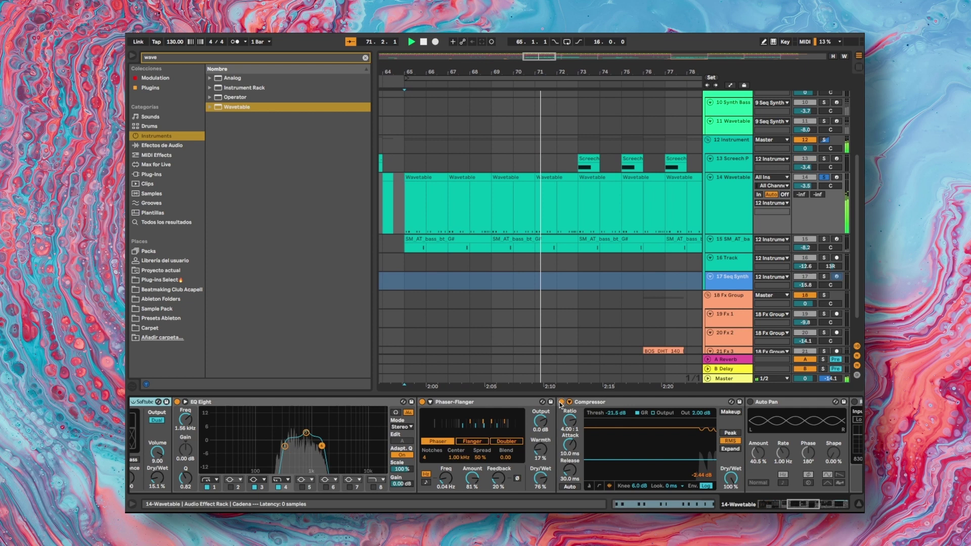
pyautogui.hscroll(3, 560, 404)
pyautogui.hscroll(5, 689, 408)
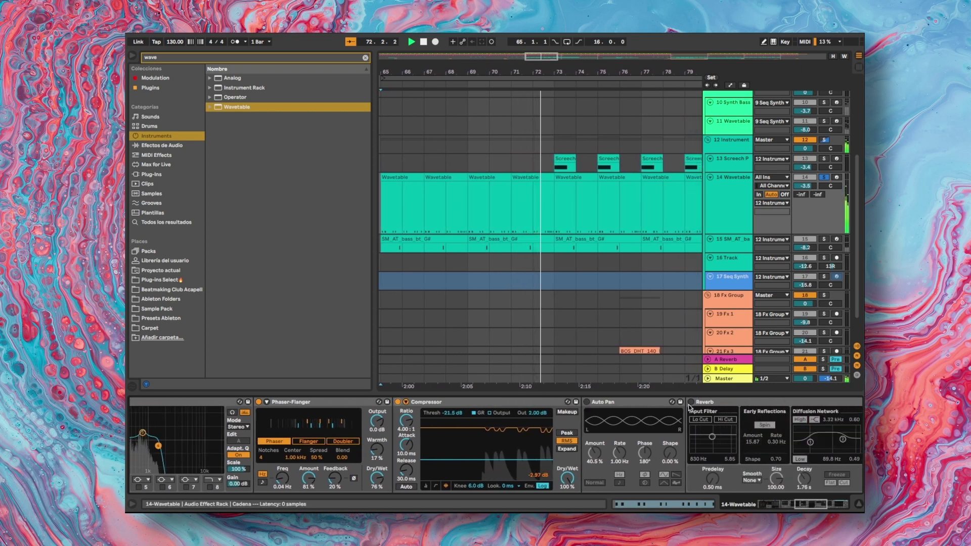
# Turn on the Auto Pan, Reverb, final EQ Eight and Utility of track 14 Wavetable in turn during playback
pyautogui.click(587, 402)
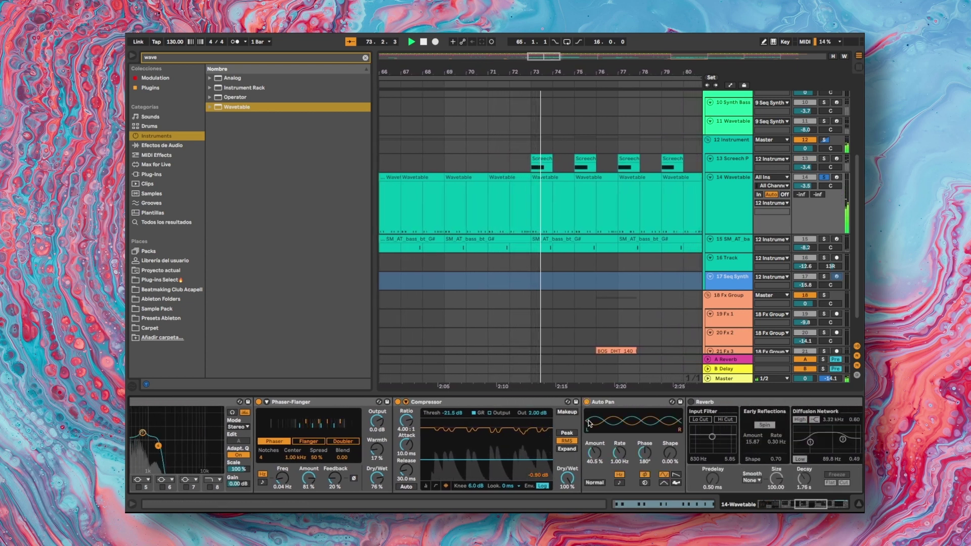
pyautogui.hscroll(3, 588, 423)
pyautogui.click(588, 402)
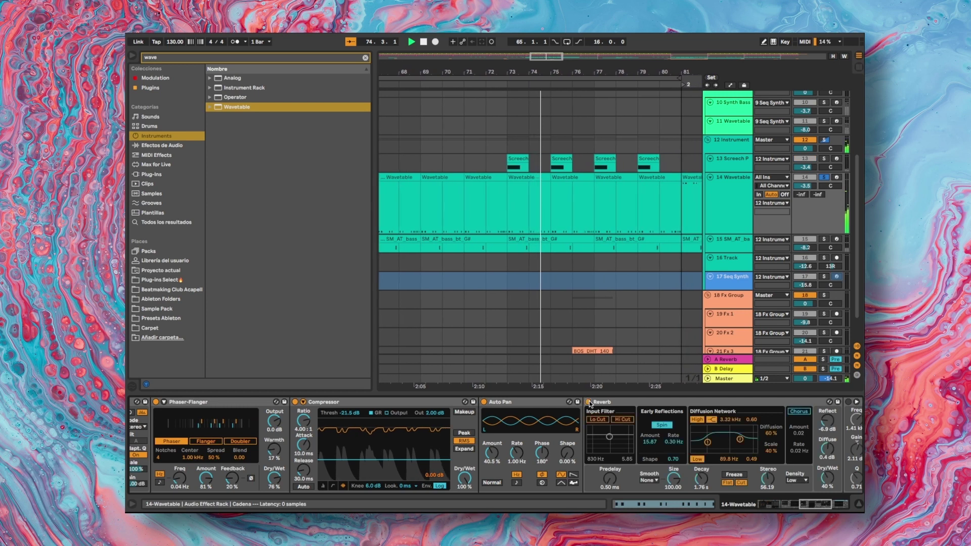
pyautogui.hscroll(4, 594, 404)
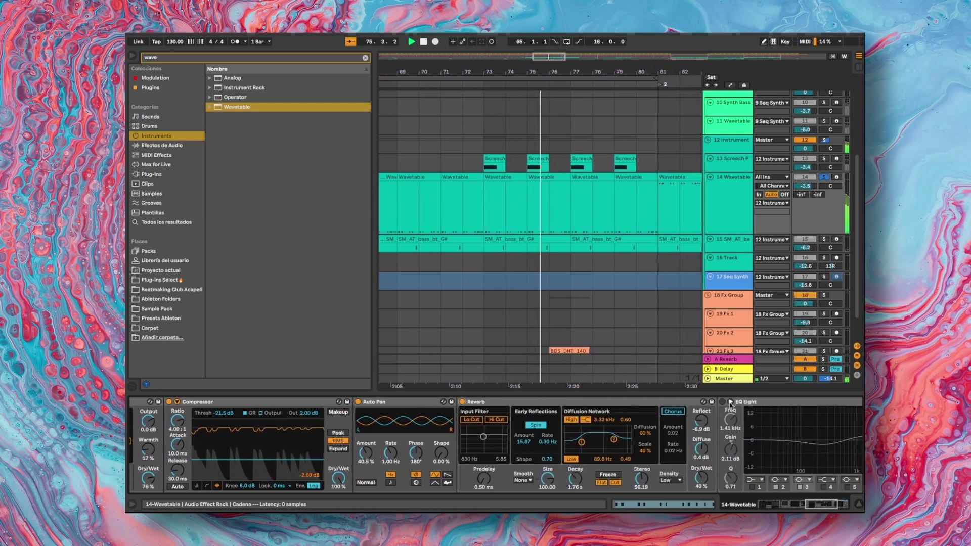
pyautogui.click(724, 402)
pyautogui.hscroll(5, 669, 422)
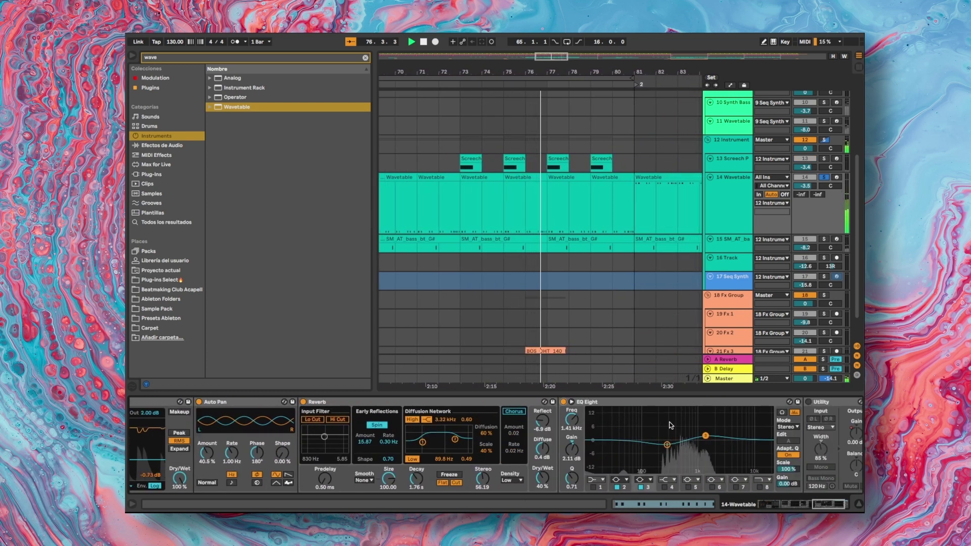
pyautogui.hscroll(3, 669, 421)
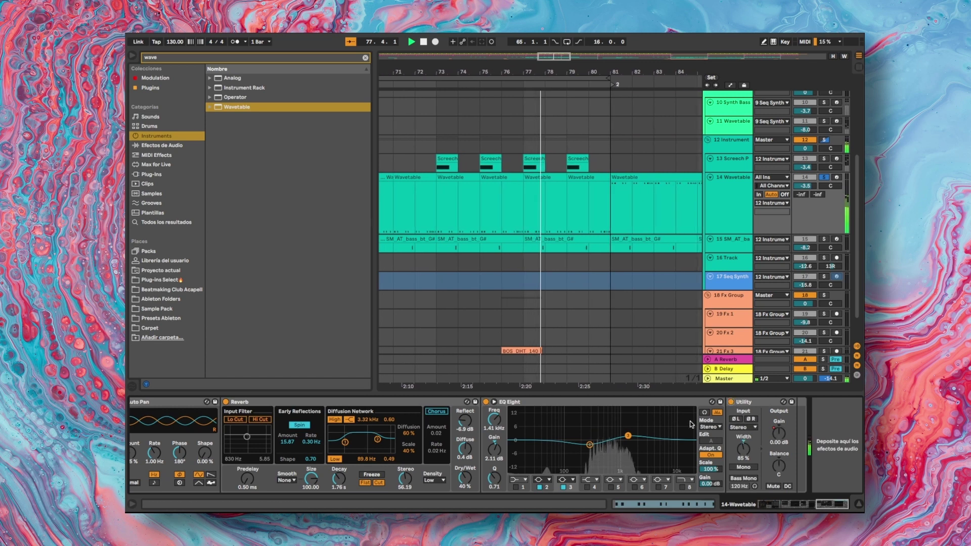
# Unsolo track 14 Wavetable and toggle its whole effect rack off and on while the full mix plays from bar 65
pyautogui.hscroll(-10, 690, 424)
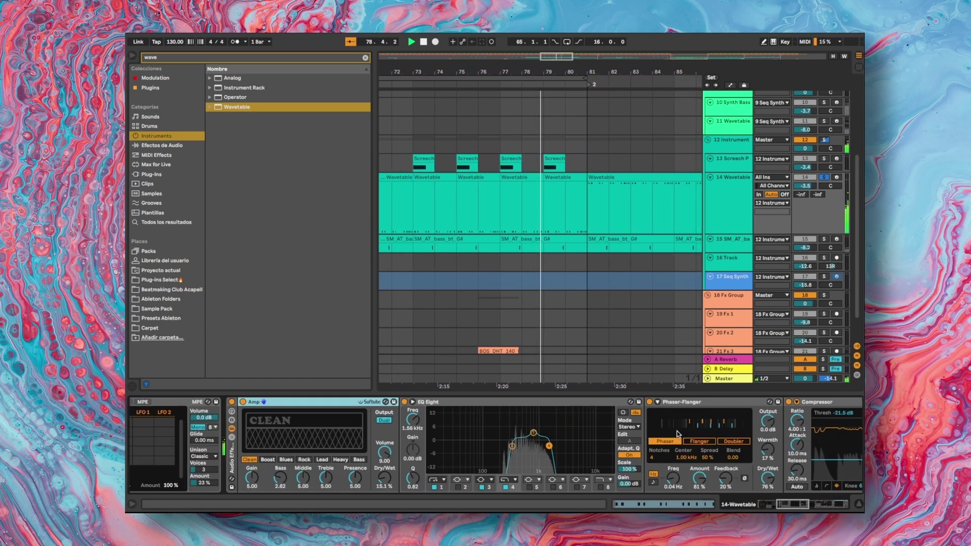
pyautogui.hscroll(-12, 676, 430)
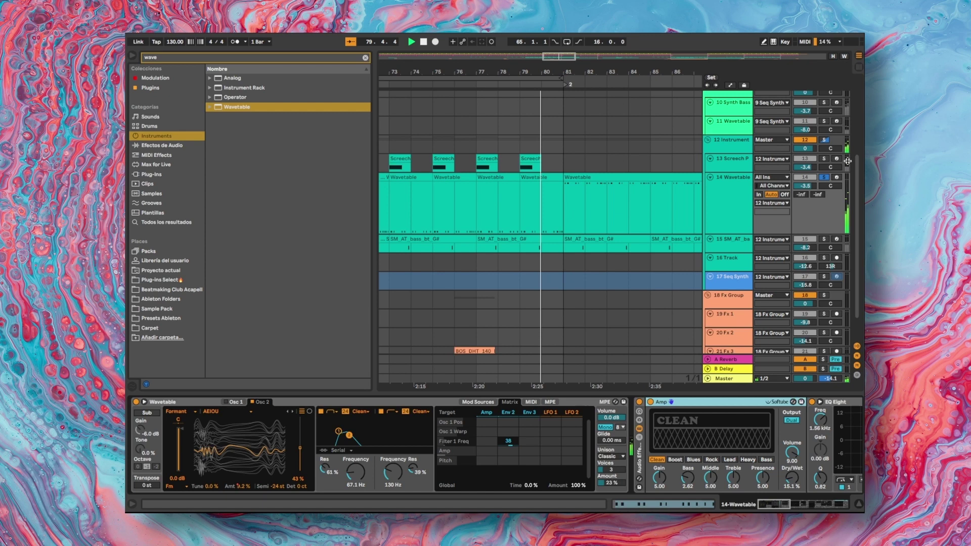
pyautogui.hscroll(-6, 606, 220)
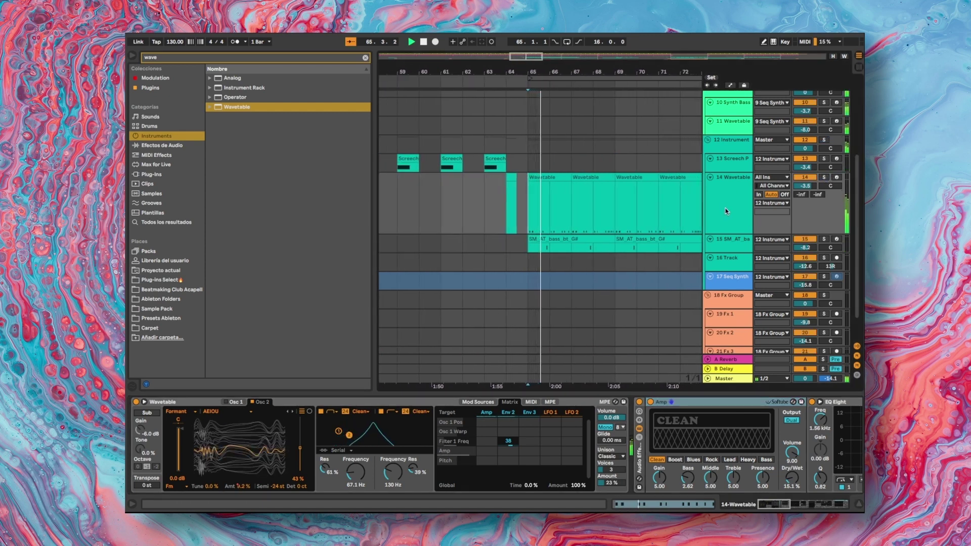
pyautogui.click(639, 403)
pyautogui.hscroll(6, 641, 405)
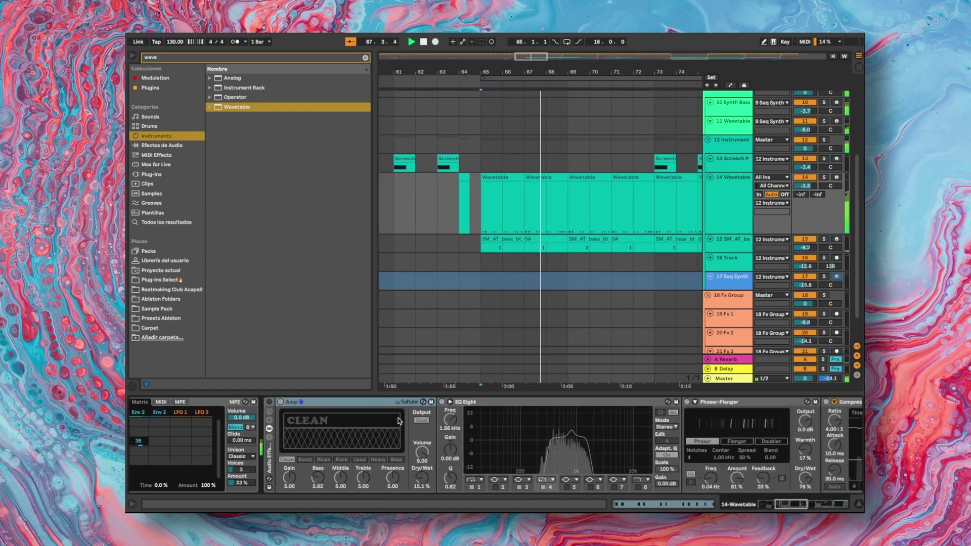
pyautogui.click(269, 402)
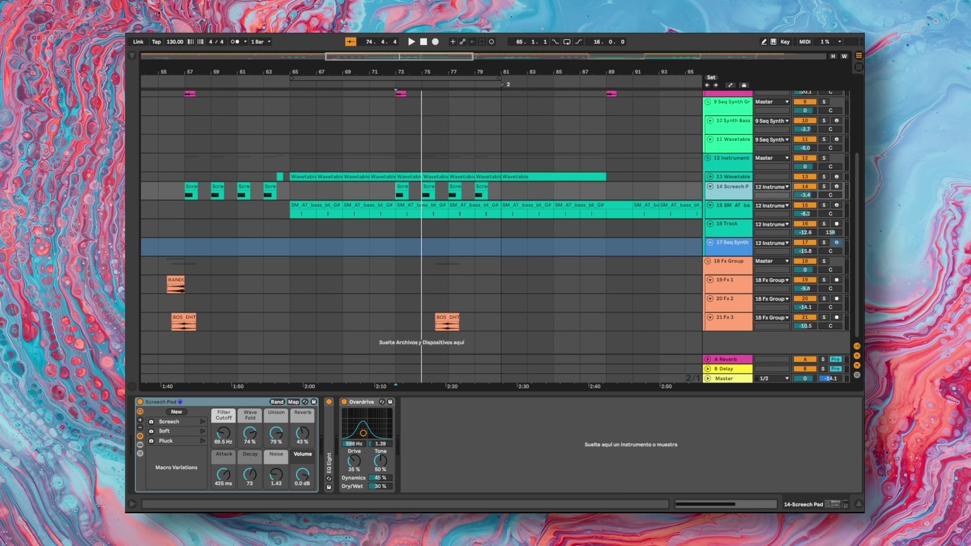
# Solo track 14 Screech Pad and play its clip from bar 73
pyautogui.click(401, 187)
pyautogui.press('space')
pyautogui.press('s')
pyautogui.press('-')
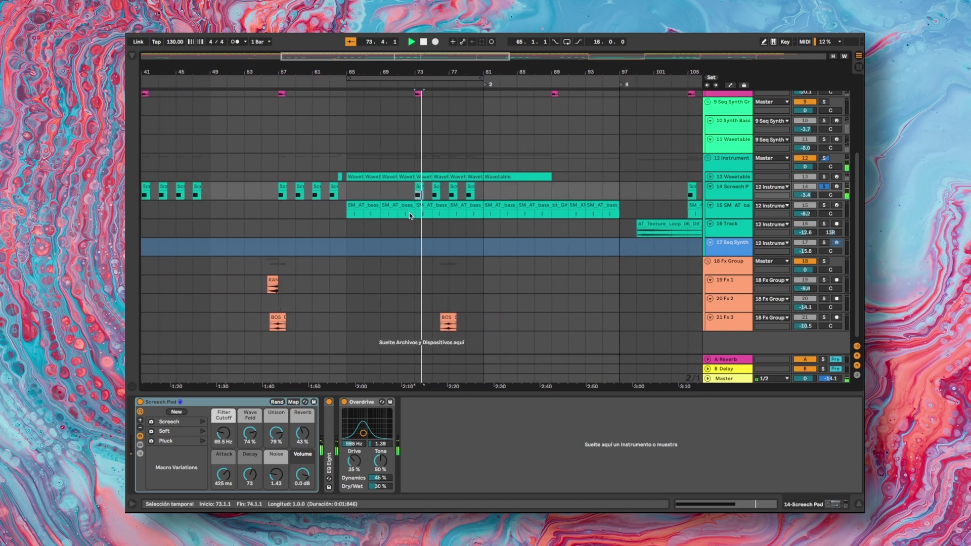
# Select the SM_AT_bass_bt_G# clip at bar 65 on track 15 and play from there
pyautogui.click(360, 205)
pyautogui.press('space')
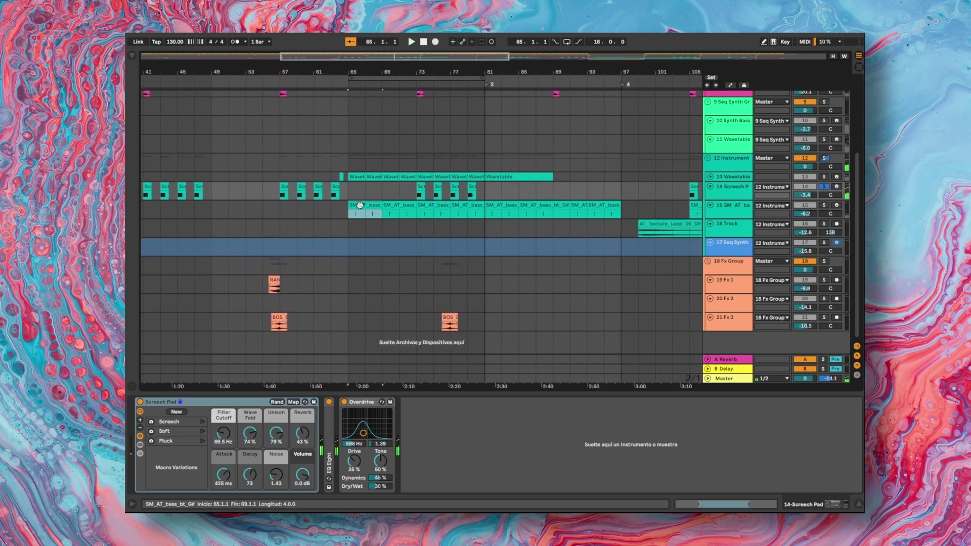
pyautogui.press('space')
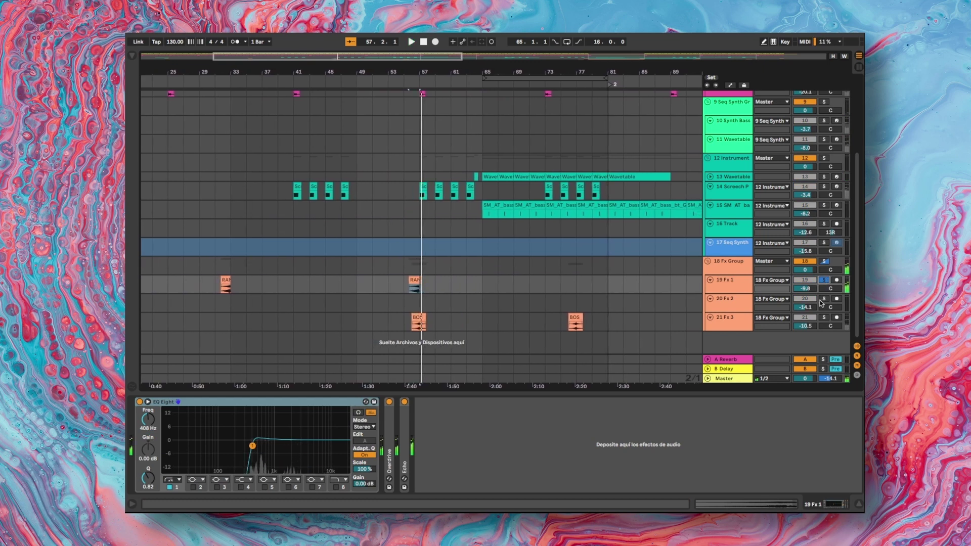
# Play the riser on track 20 Fx 2 soloed, then unsolo it to hear it within the full mix
pyautogui.click(731, 306)
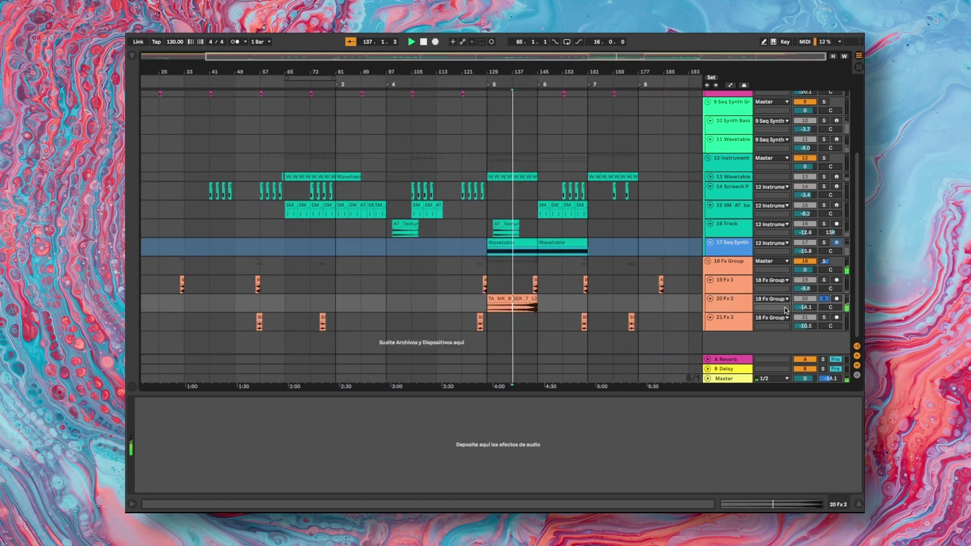
pyautogui.press('+')
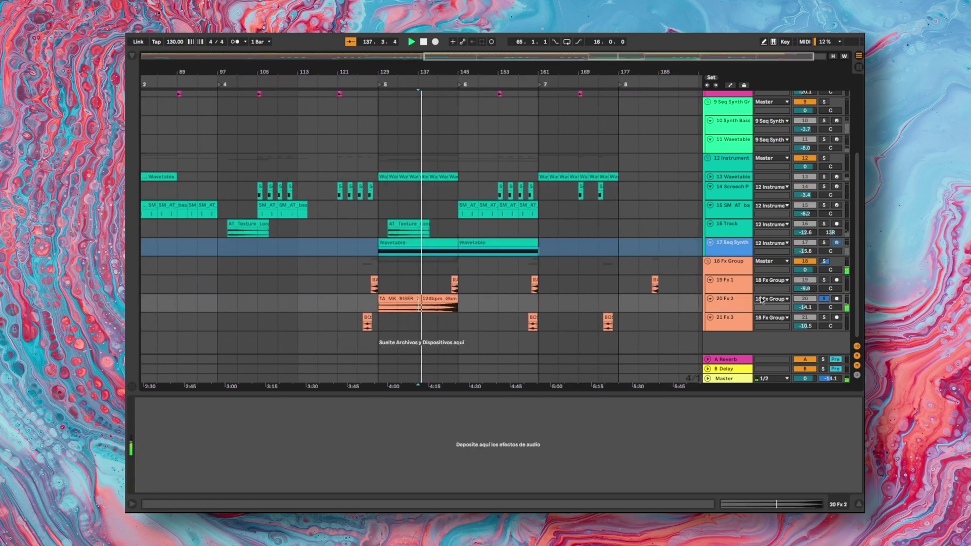
pyautogui.click(823, 298)
pyautogui.scroll(3, 447, 311)
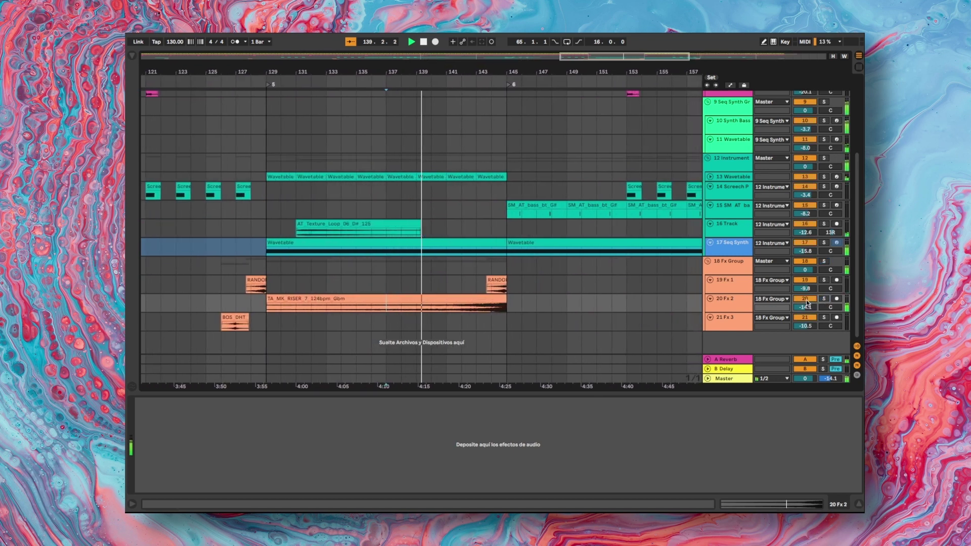
pyautogui.scroll(-5, 444, 291)
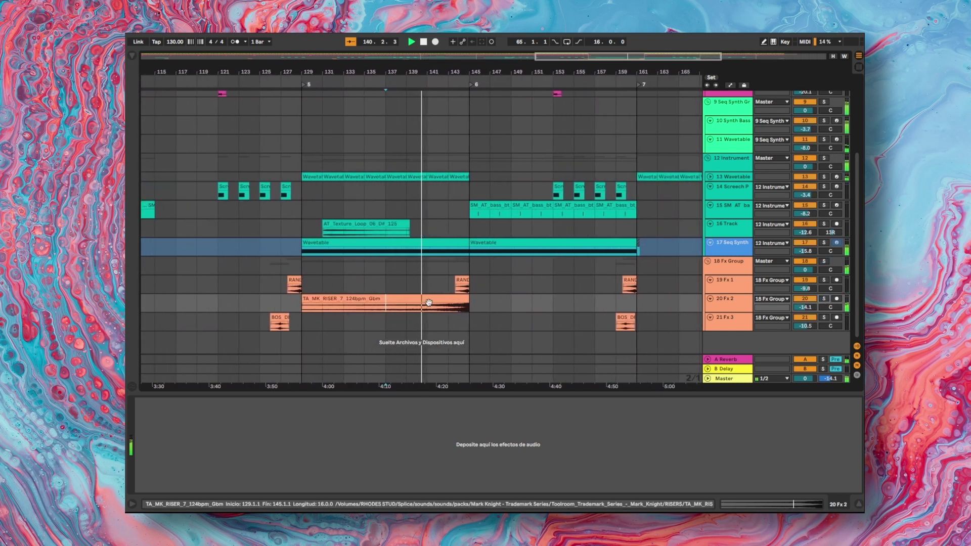
# Select the clip at bar 159 on track 21 Fx 3, play it soloed, and stop playback at its end
pyautogui.scroll(-3, 417, 328)
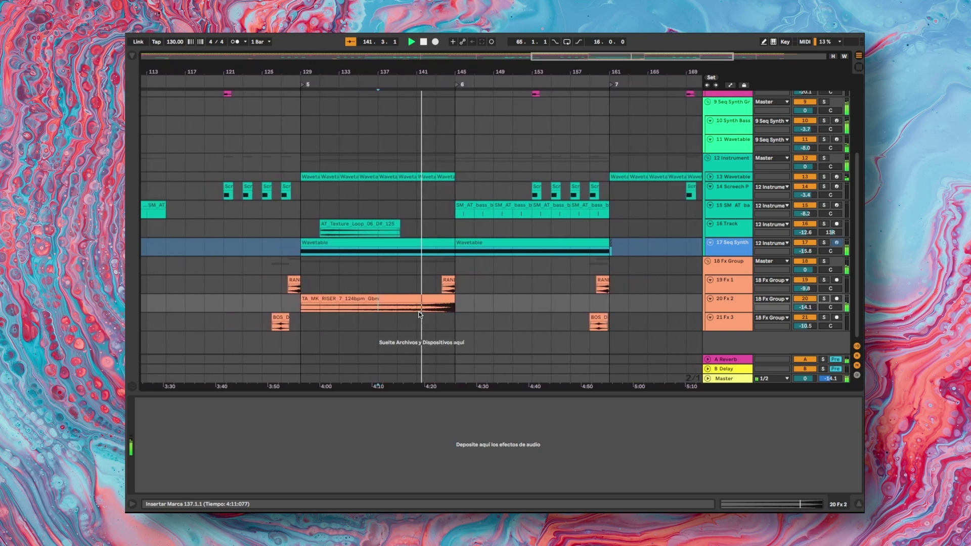
pyautogui.scroll(-2, 419, 314)
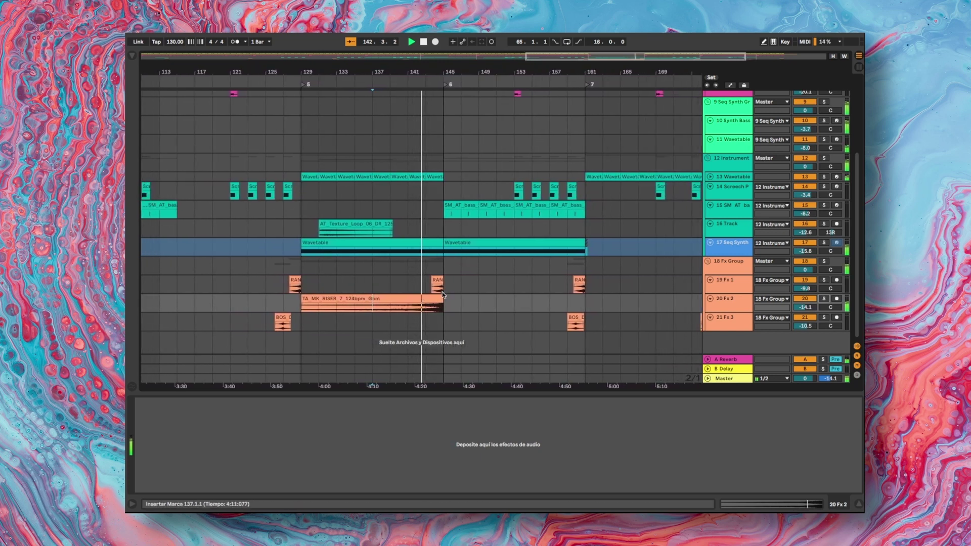
pyautogui.hscroll(-2, 414, 300)
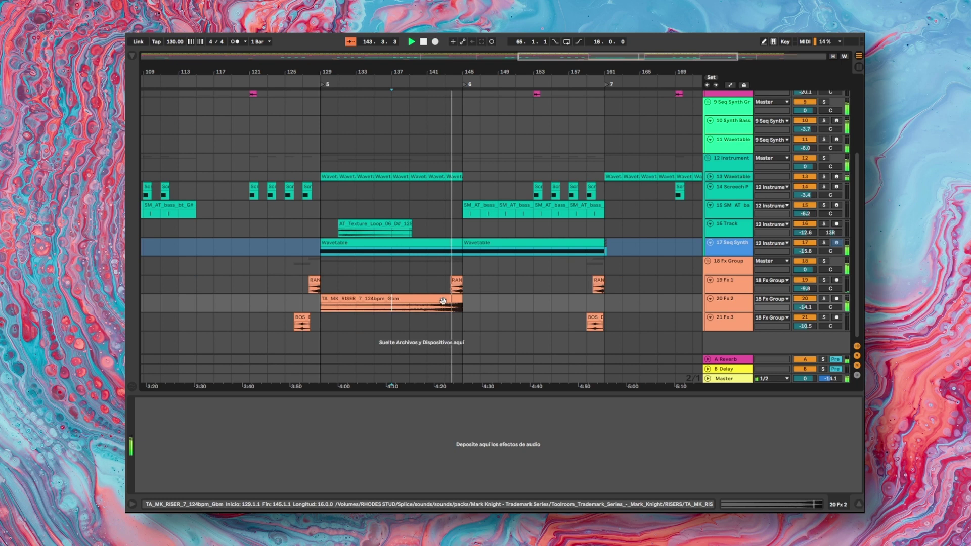
pyautogui.scroll(-2, 447, 301)
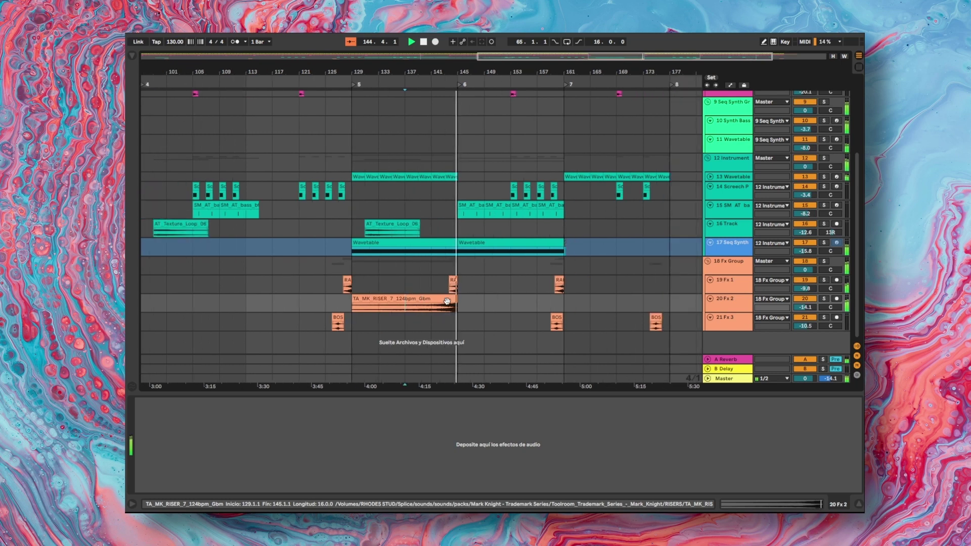
pyautogui.scroll(6, 447, 301)
pyautogui.scroll(-4, 545, 311)
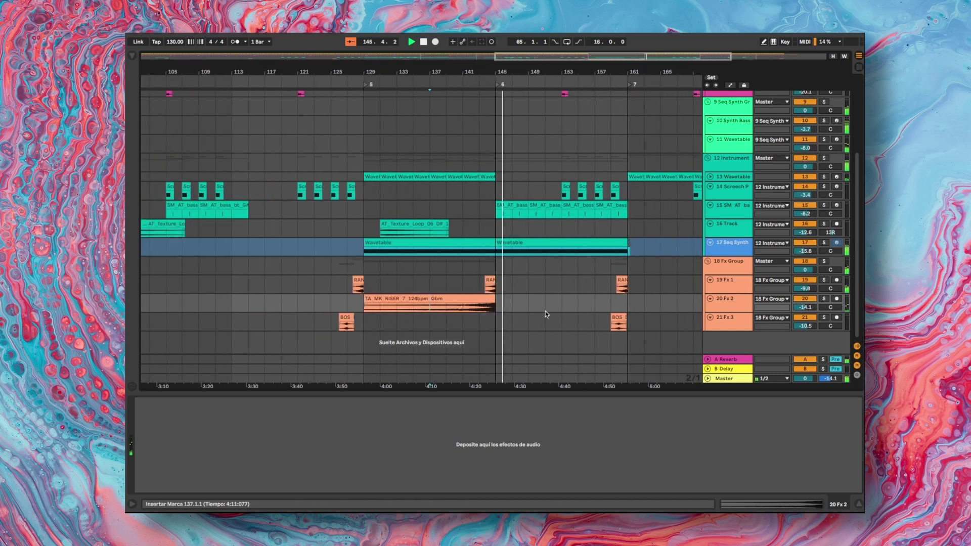
pyautogui.click(619, 324)
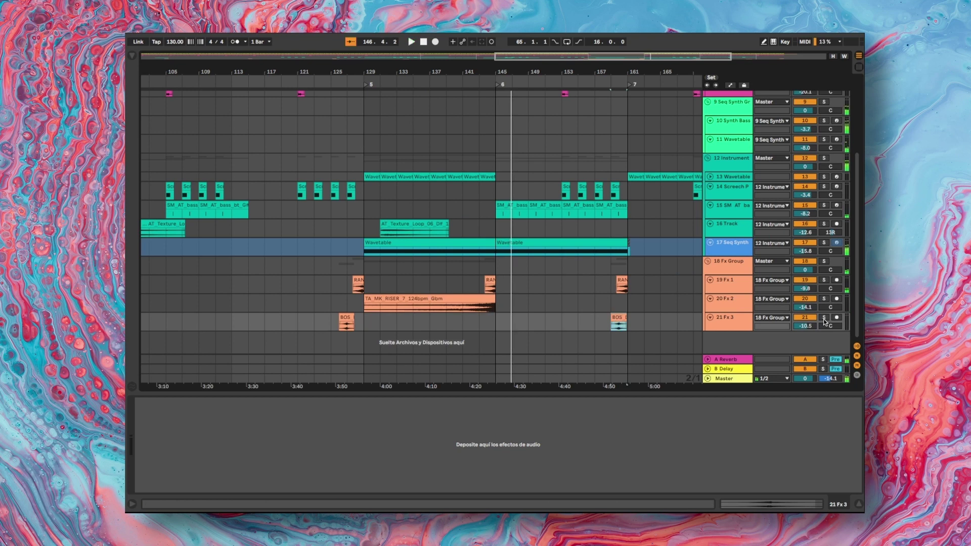
pyautogui.press('space')
pyautogui.scroll(5, 508, 259)
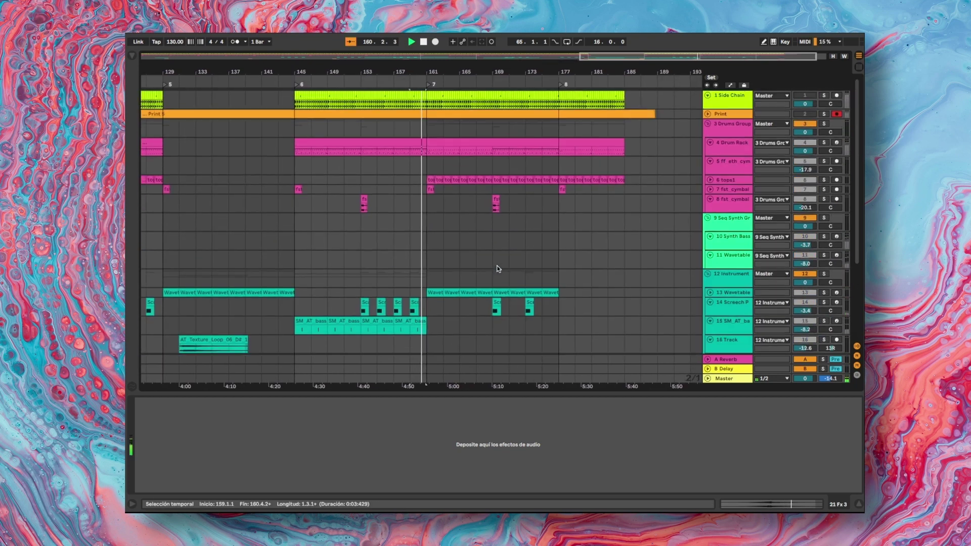
pyautogui.press('space')
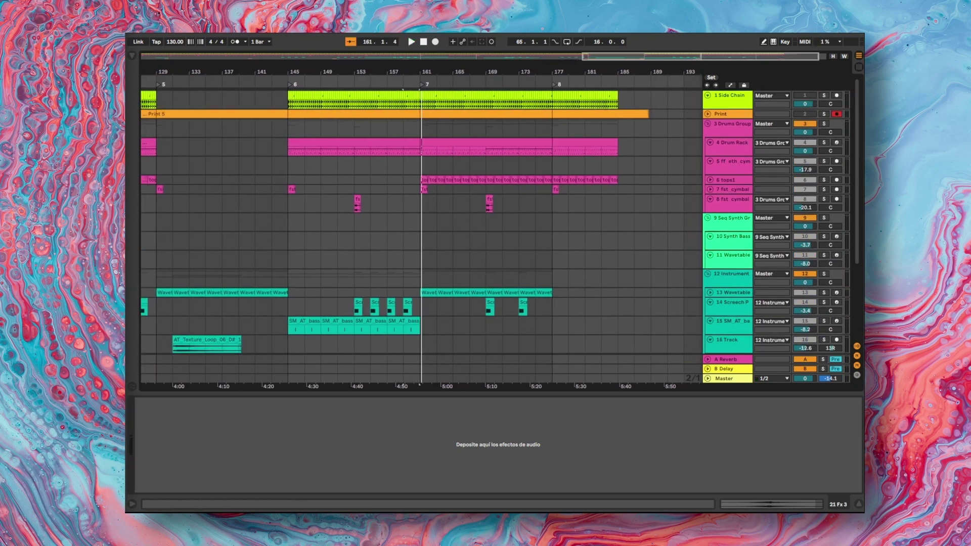